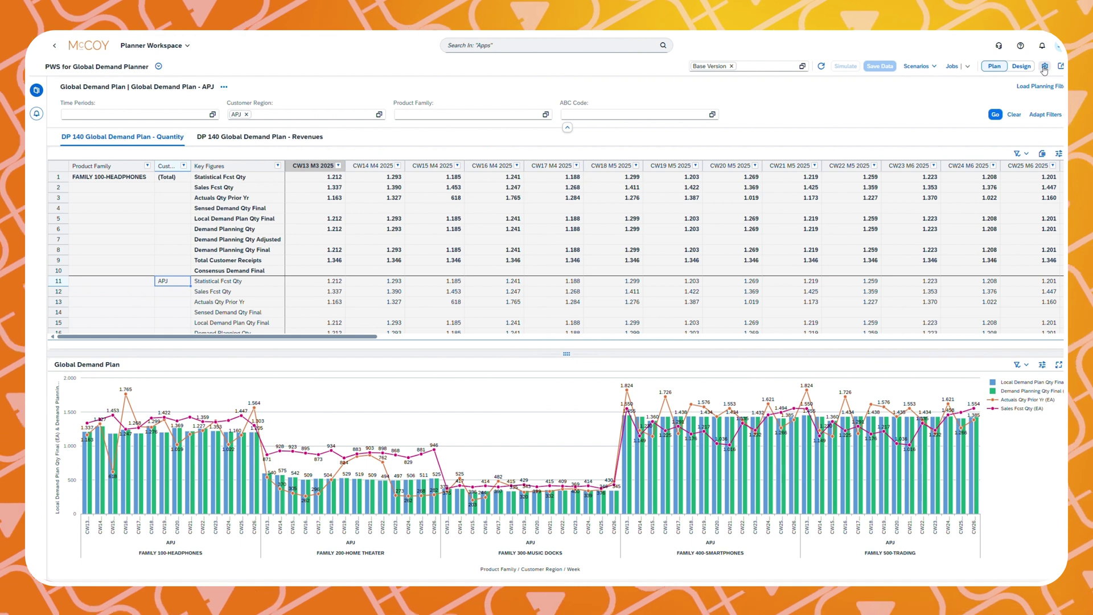
click(1044, 67)
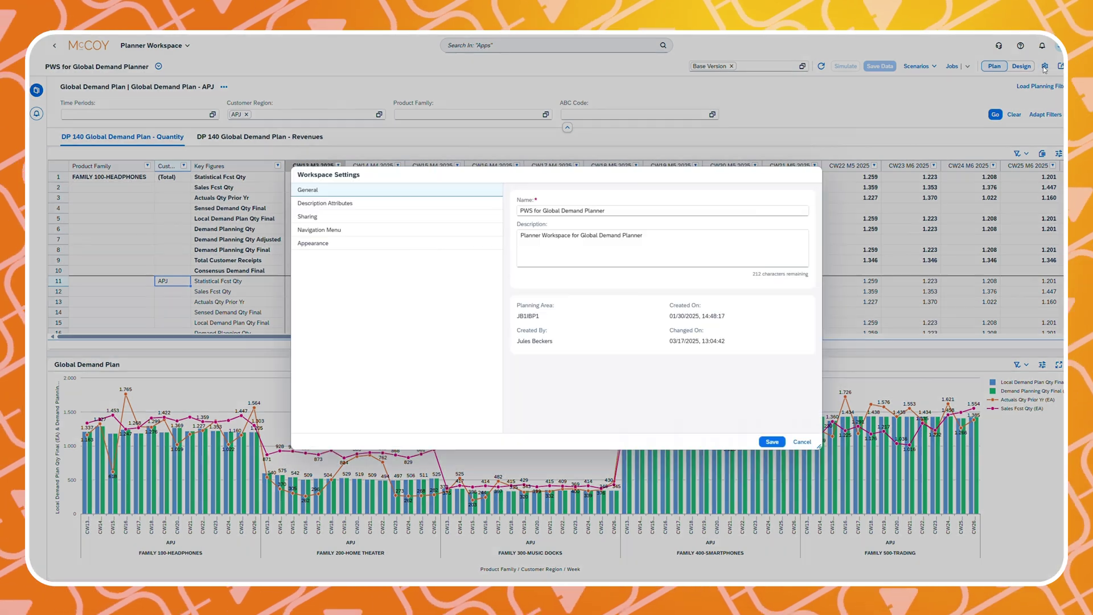
click(425, 244)
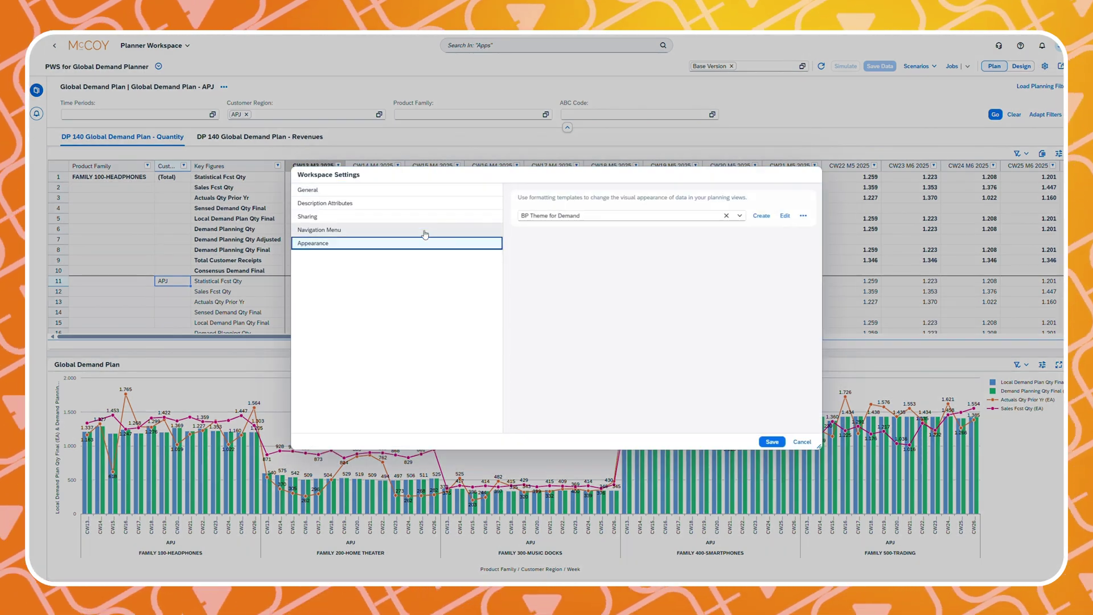
click(801, 442)
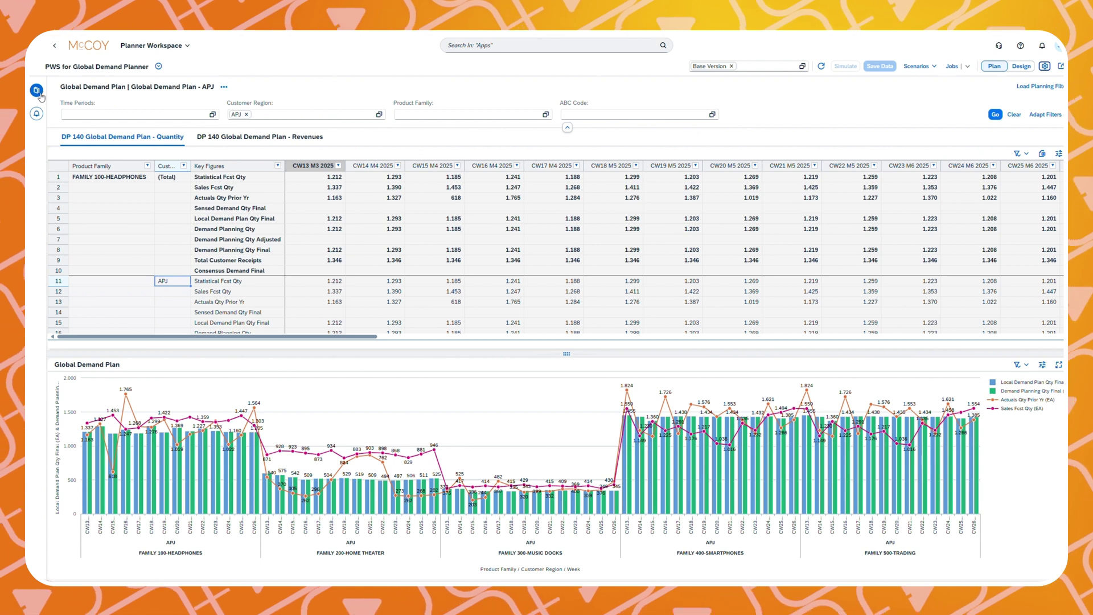
Show the pinned workbook list with the Global Demand Plan group expanded
click(38, 92)
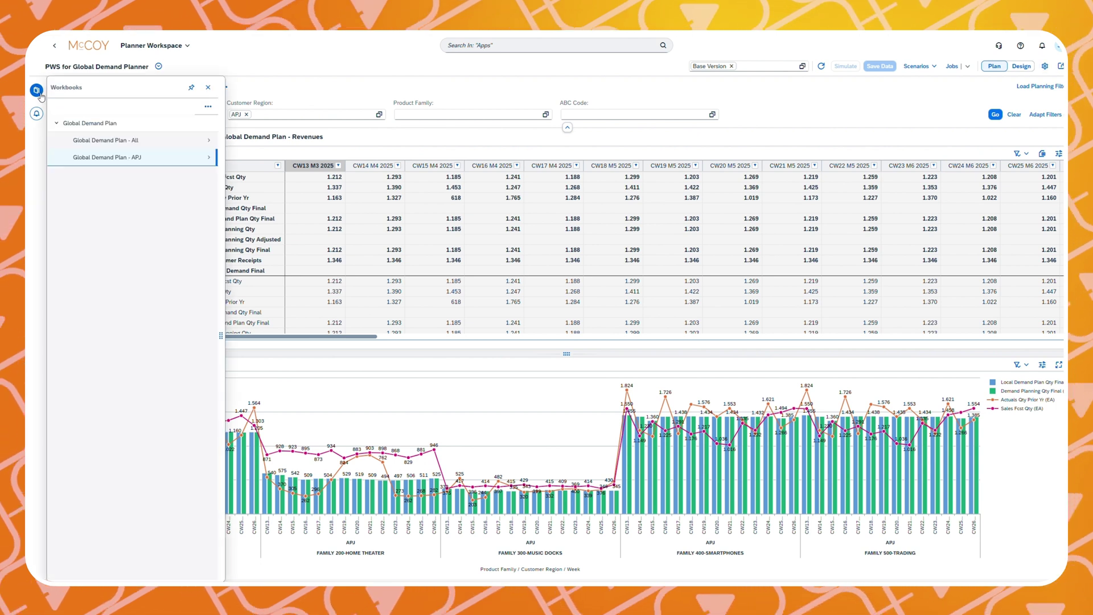
click(192, 88)
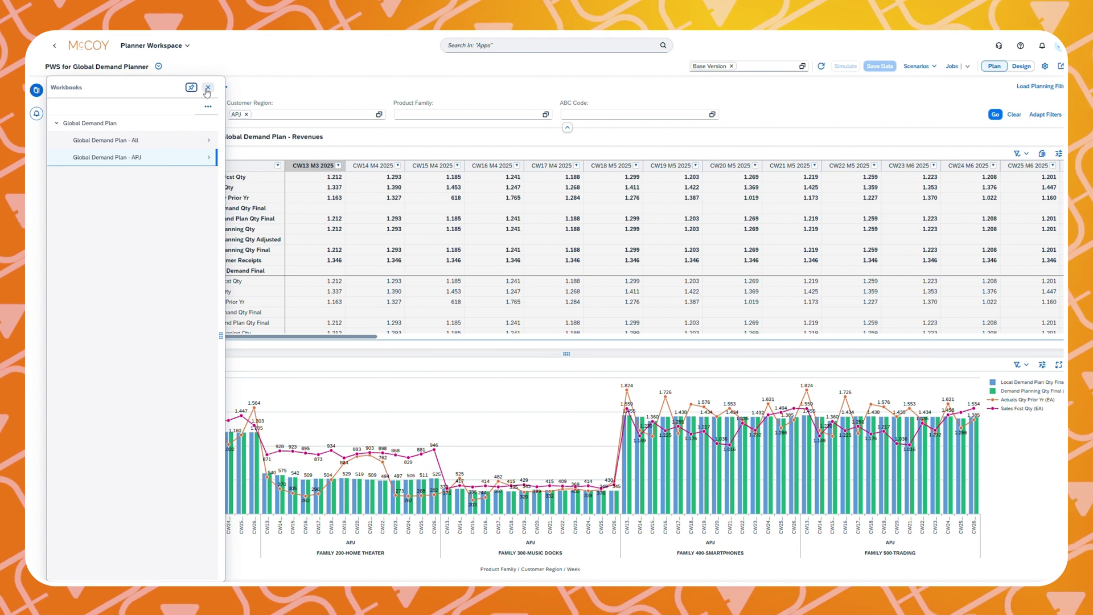
click(36, 90)
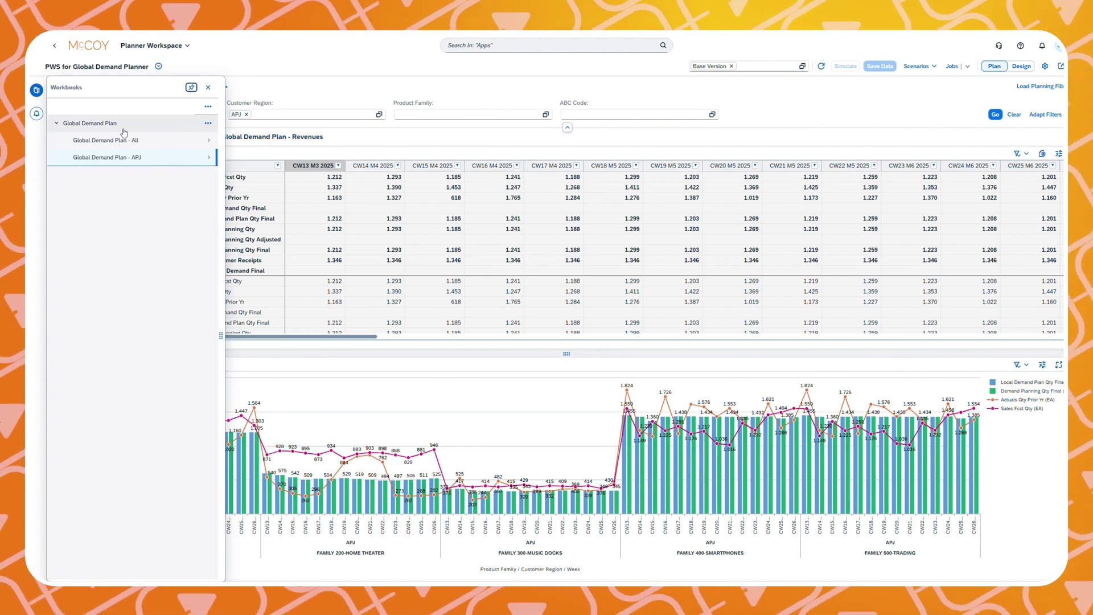
click(57, 126)
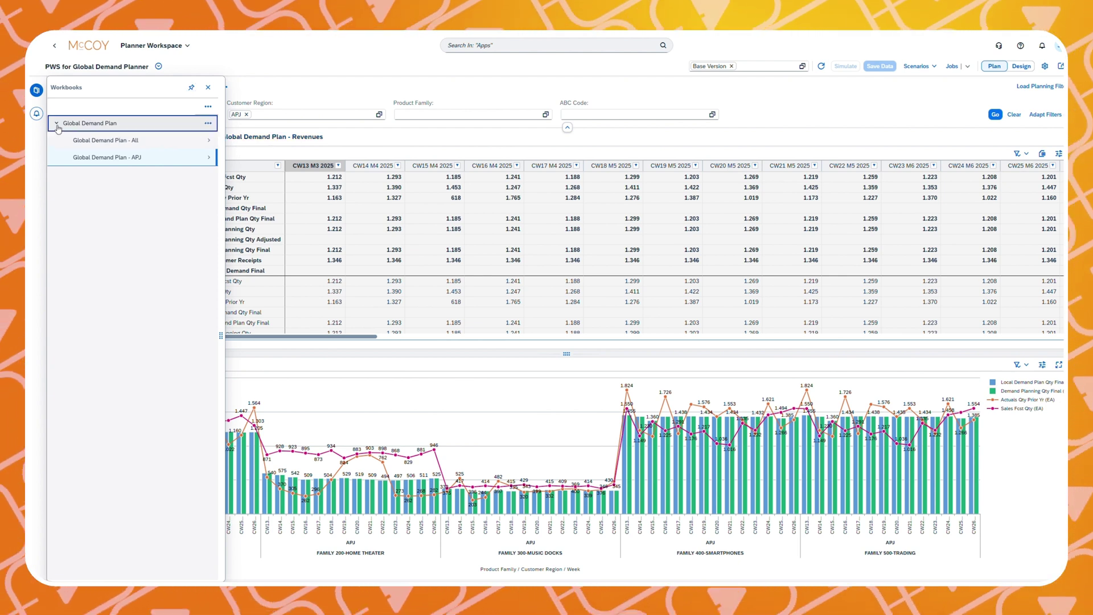
click(58, 126)
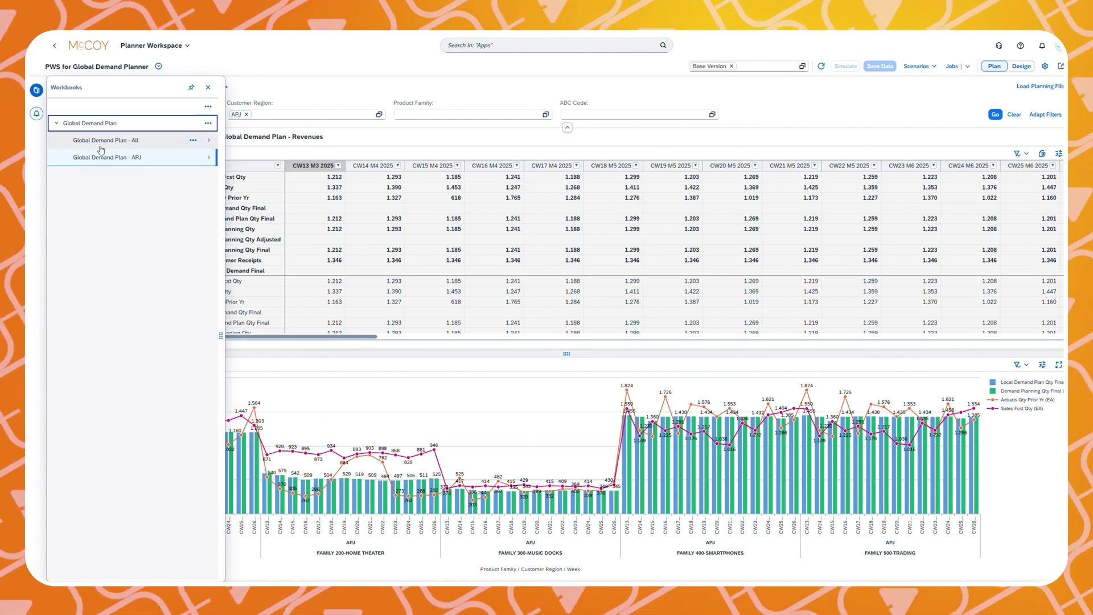
View the Global Demand Plan - All workbook, then return to APJ and select its row-11 region cell
click(126, 145)
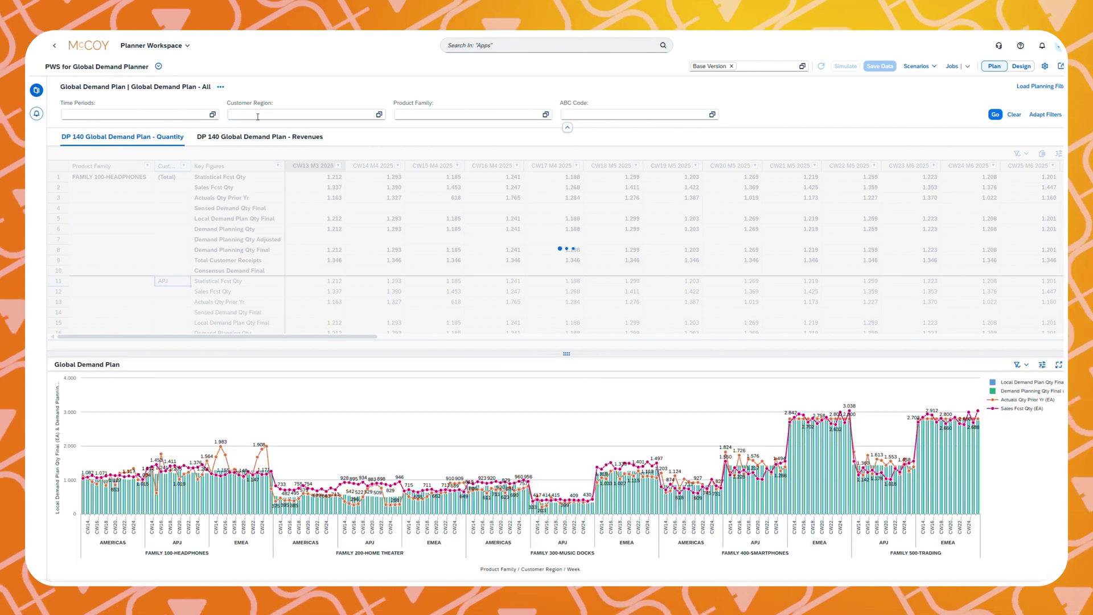
click(36, 90)
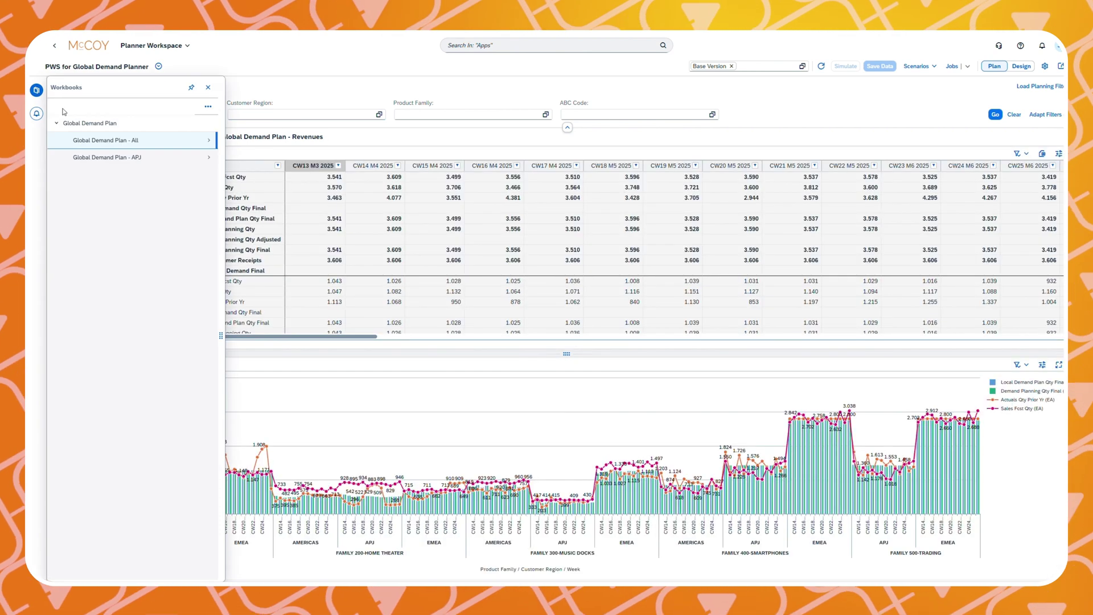
click(127, 156)
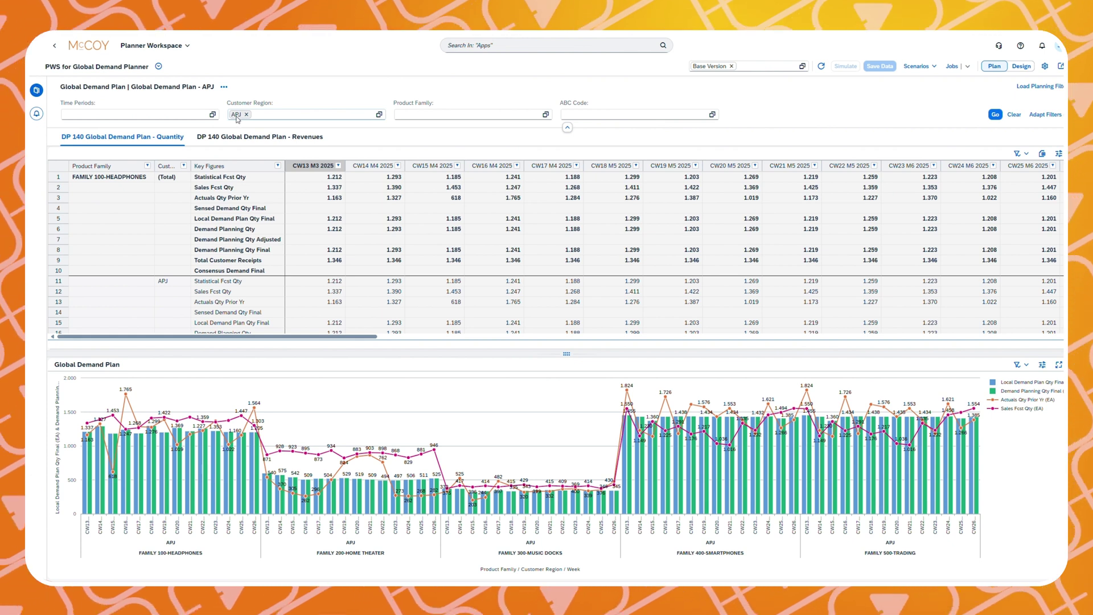
click(179, 278)
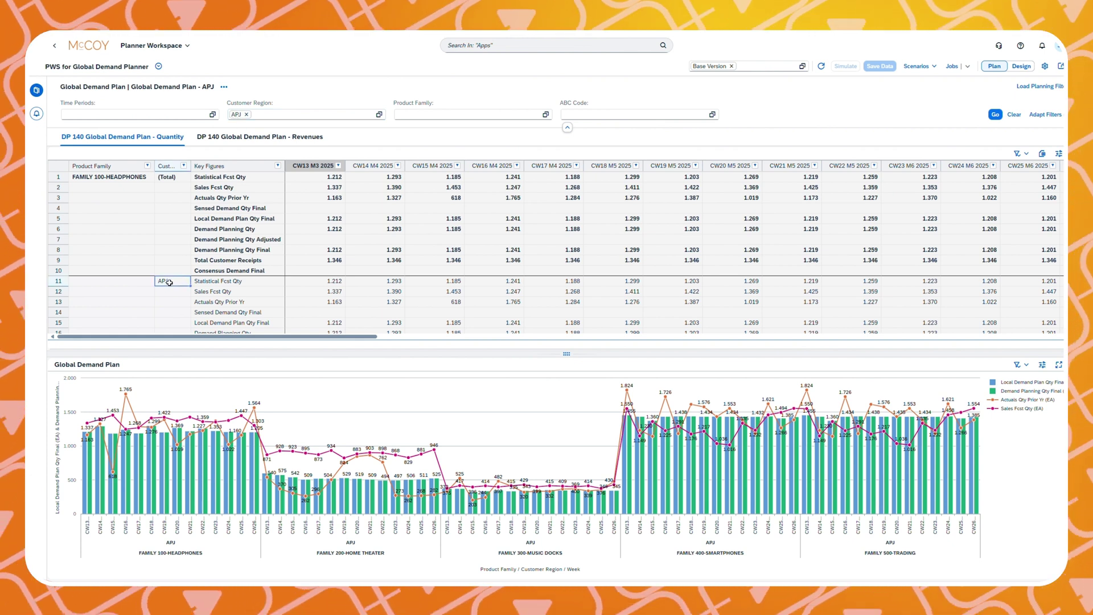
Make a variant of Global Demand Plan, appending '- EMEA' to its name
click(37, 90)
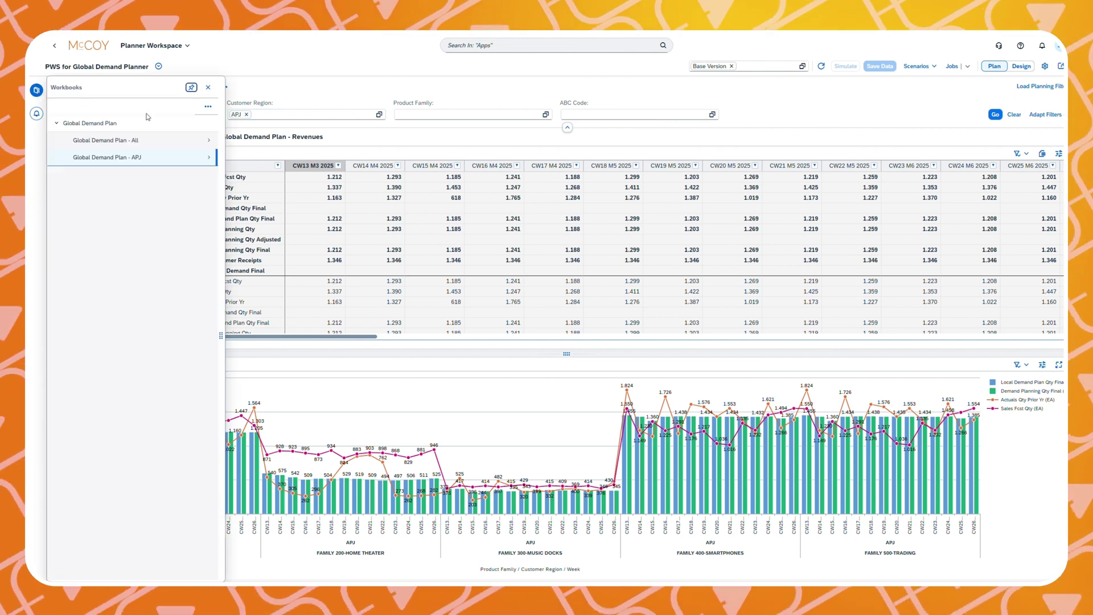
click(209, 124)
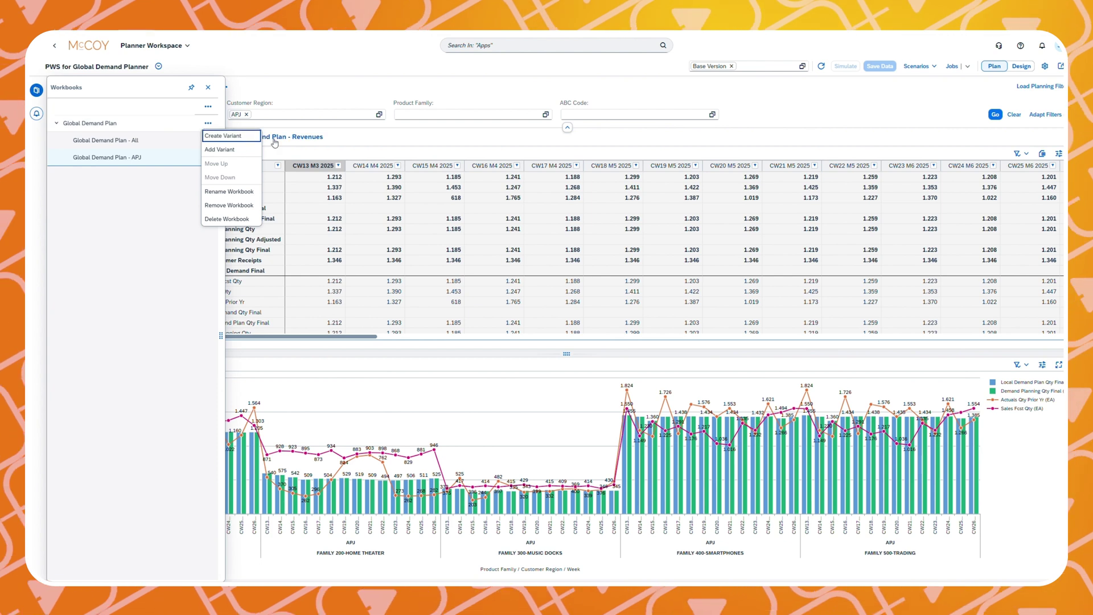
click(249, 137)
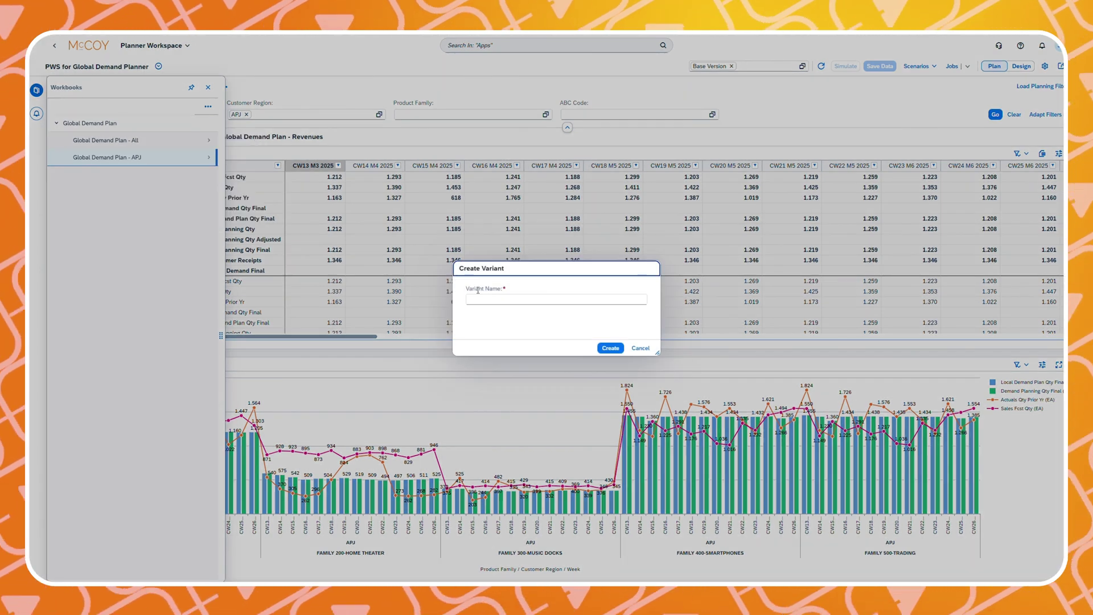
click(494, 300)
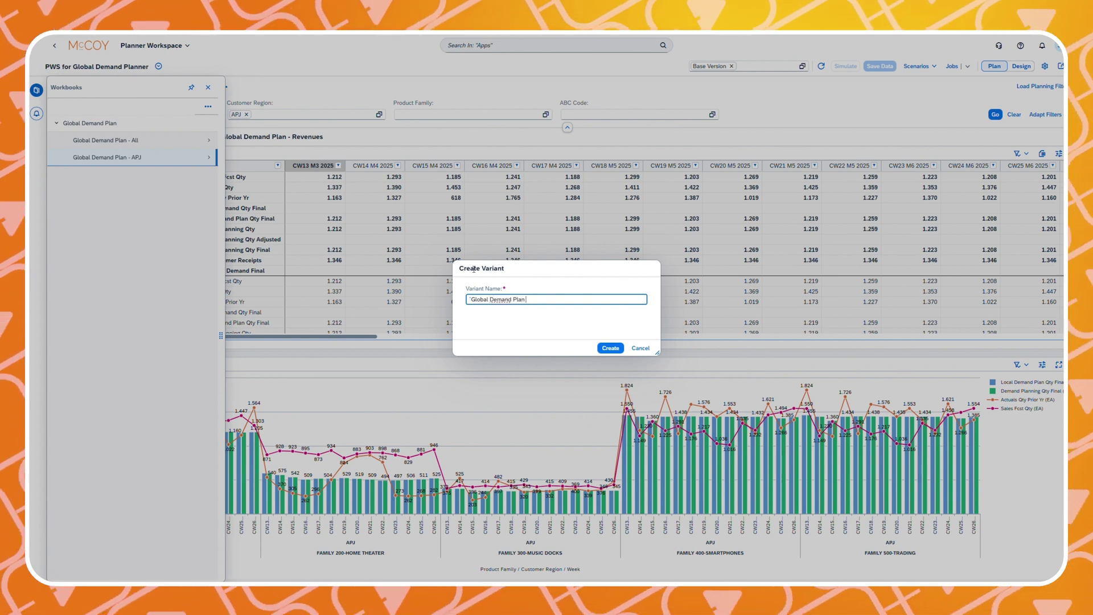
text(- EMEA)
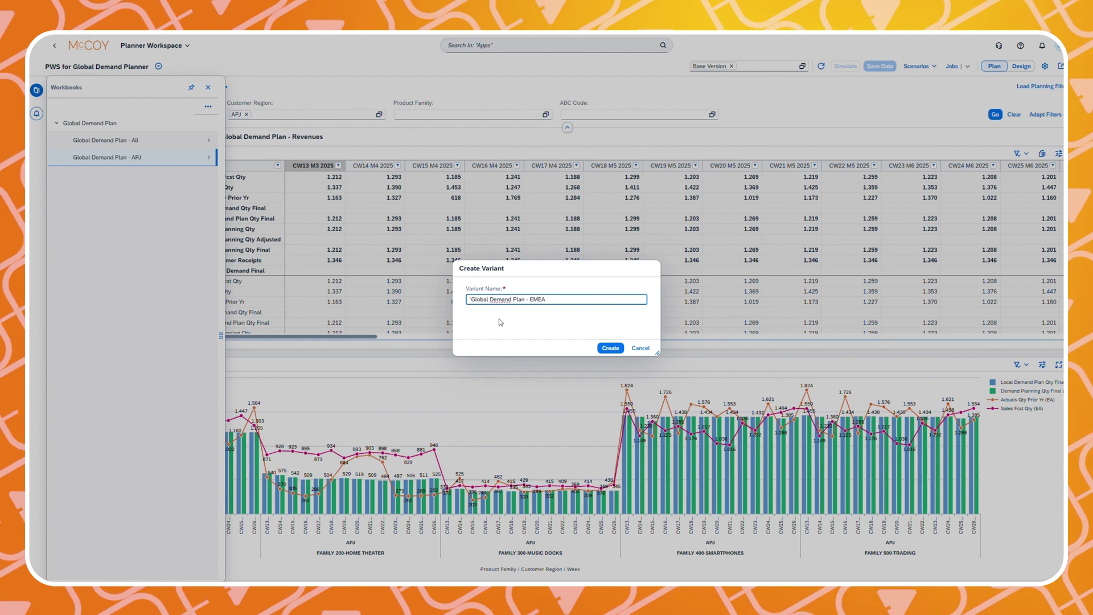
click(610, 348)
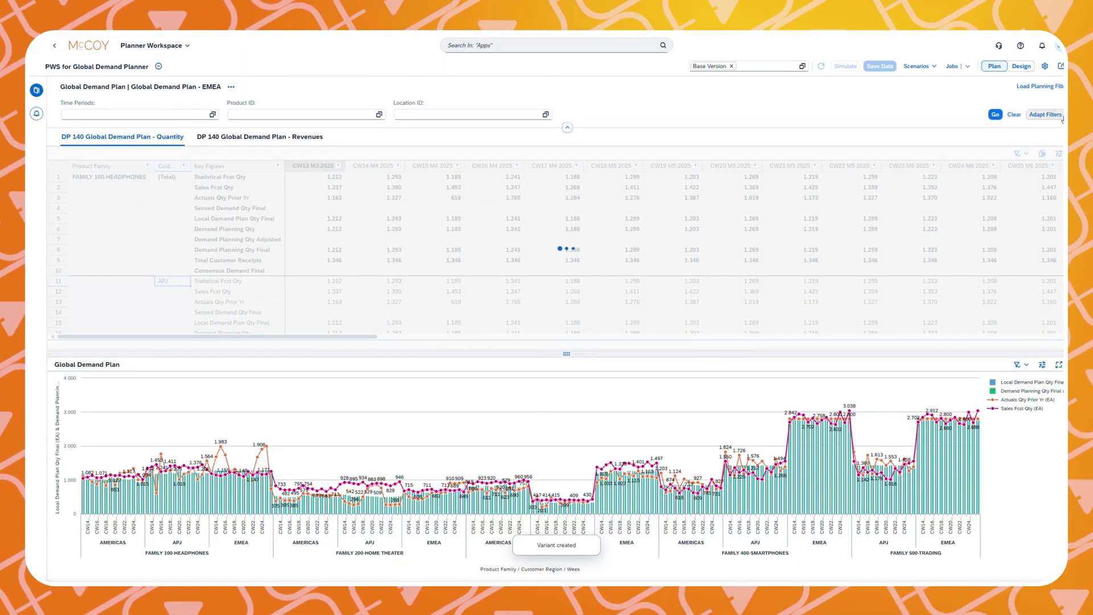
Add a Customer Region filter set to EMEA and reload the data
click(1046, 115)
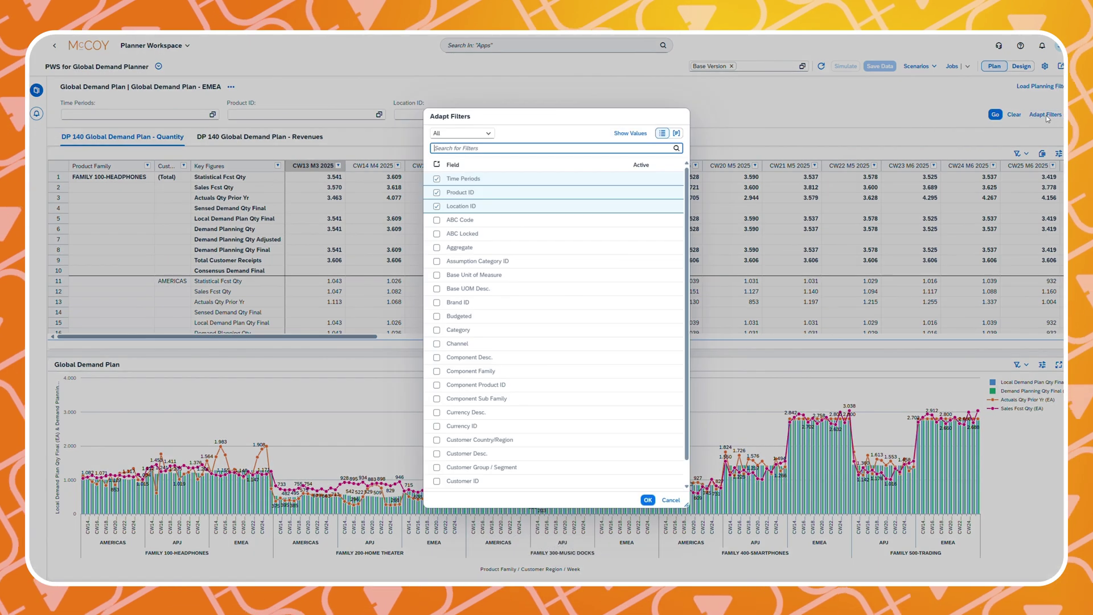
text(cu)
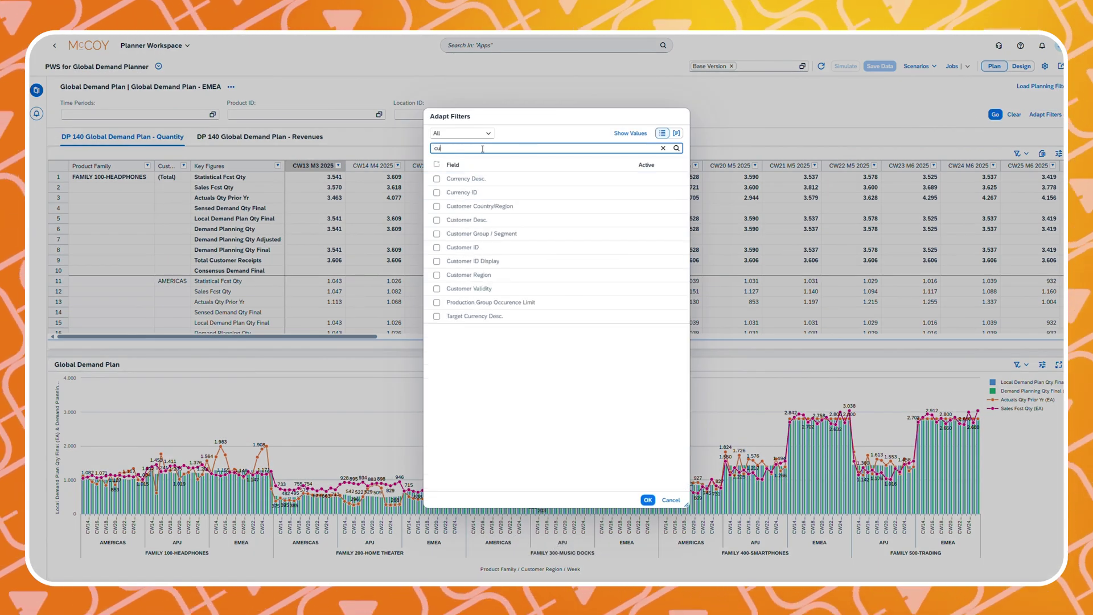
text(stome)
click(477, 248)
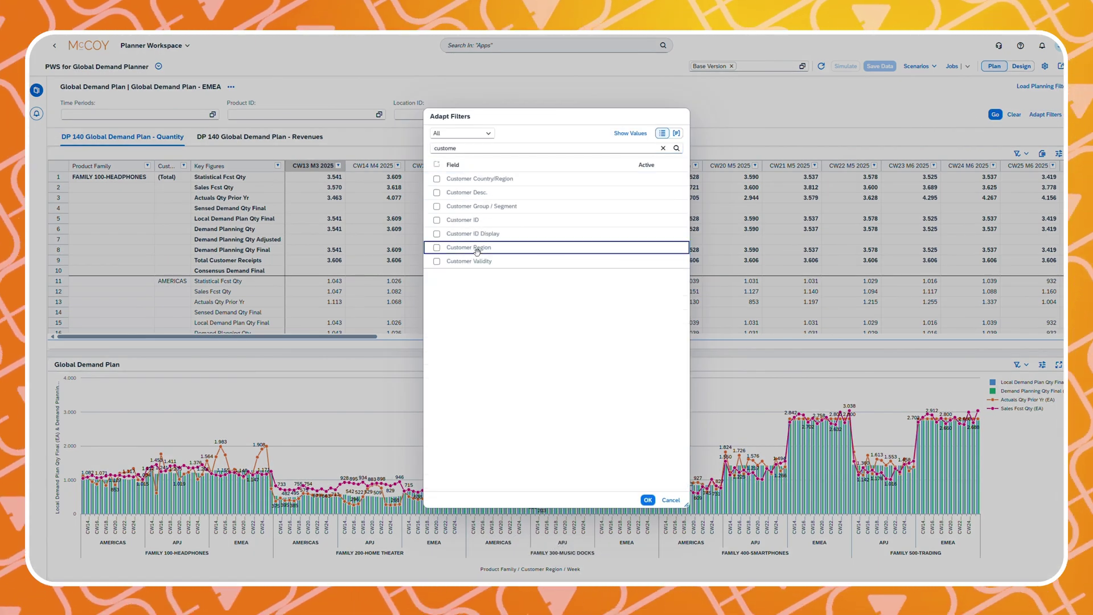
click(477, 251)
click(648, 500)
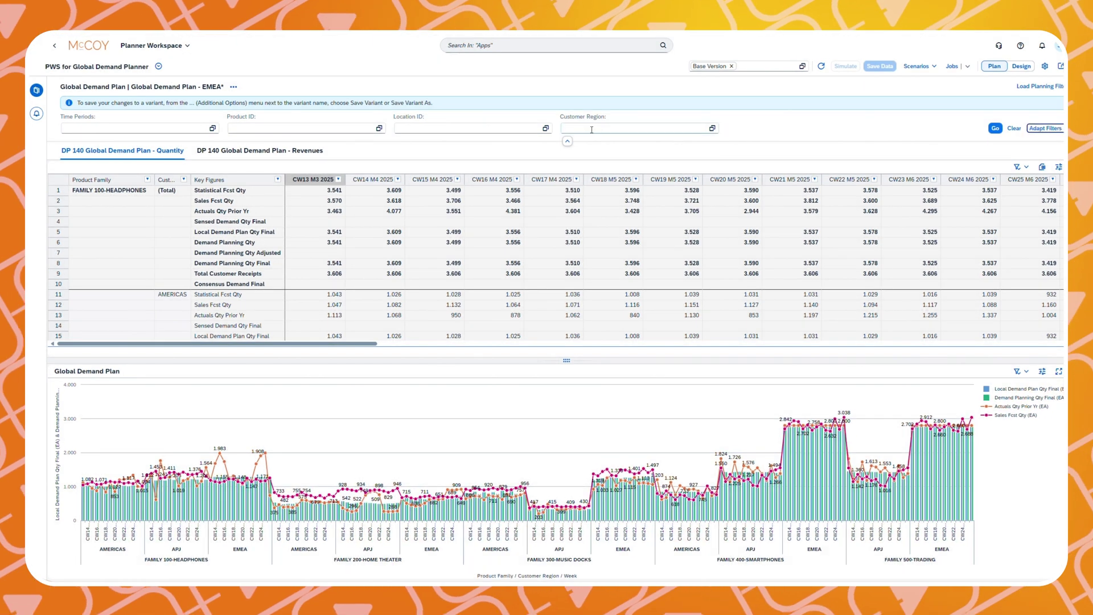
click(591, 128)
text(E)
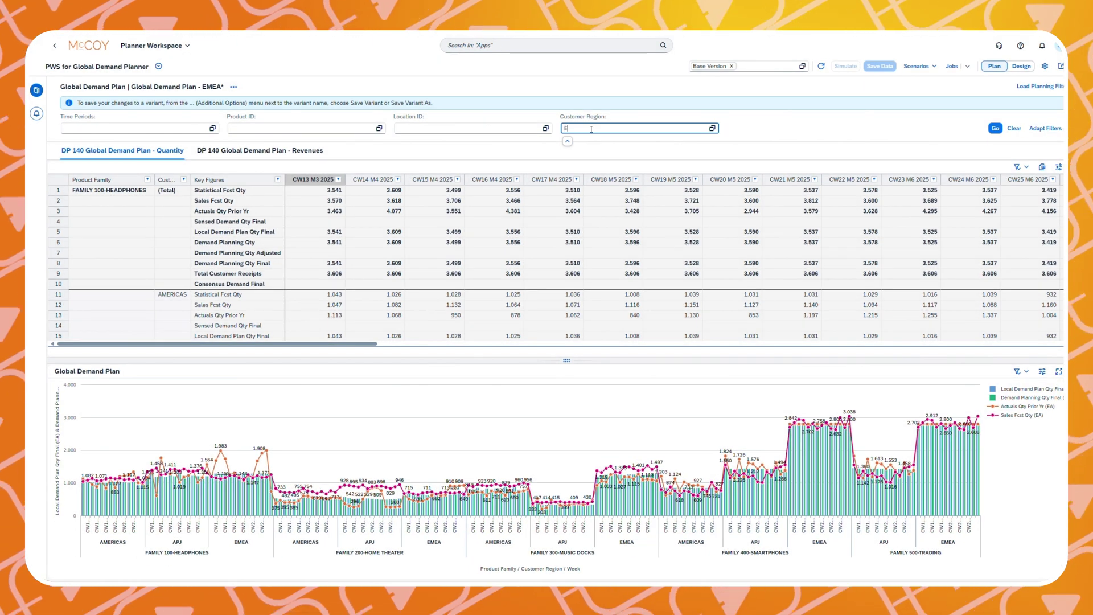
text(MEA)
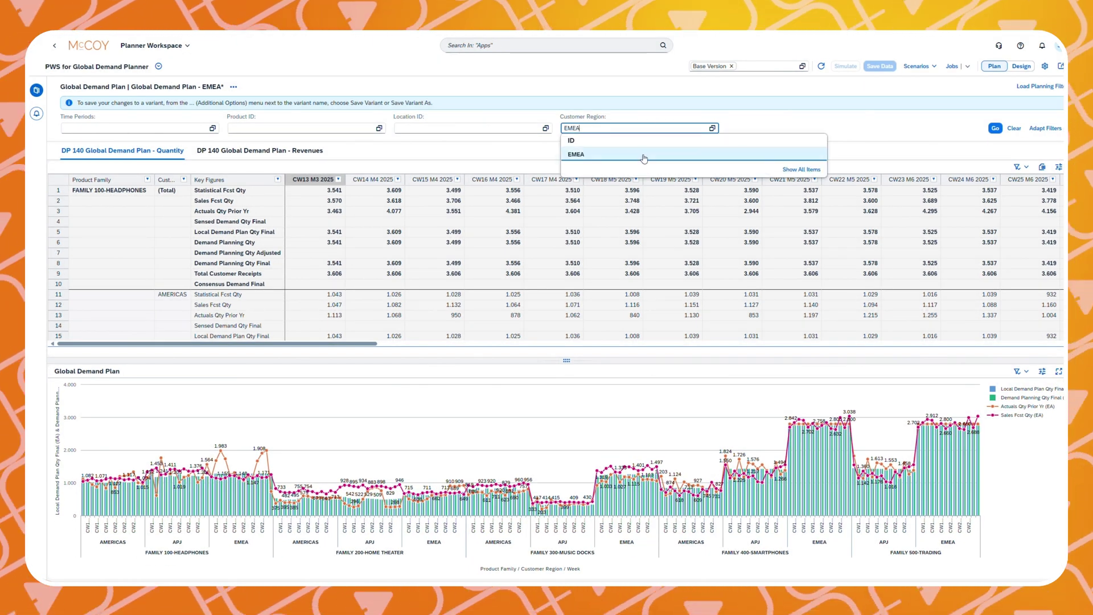
click(643, 155)
key(Return)
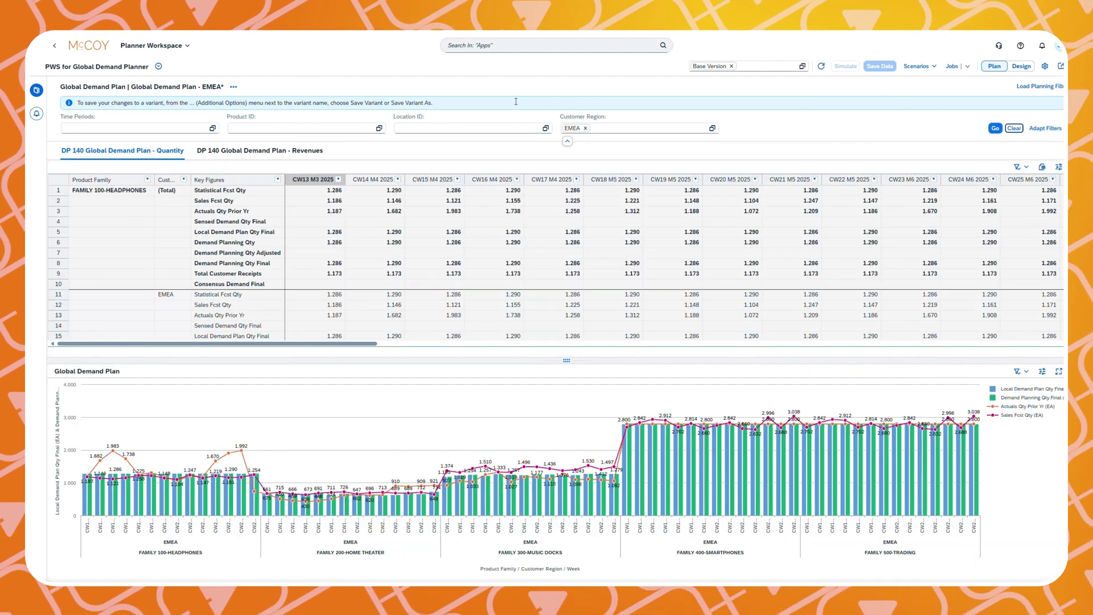
Save the Global Demand Plan - EMEA variant and collapse the workbook group
click(37, 90)
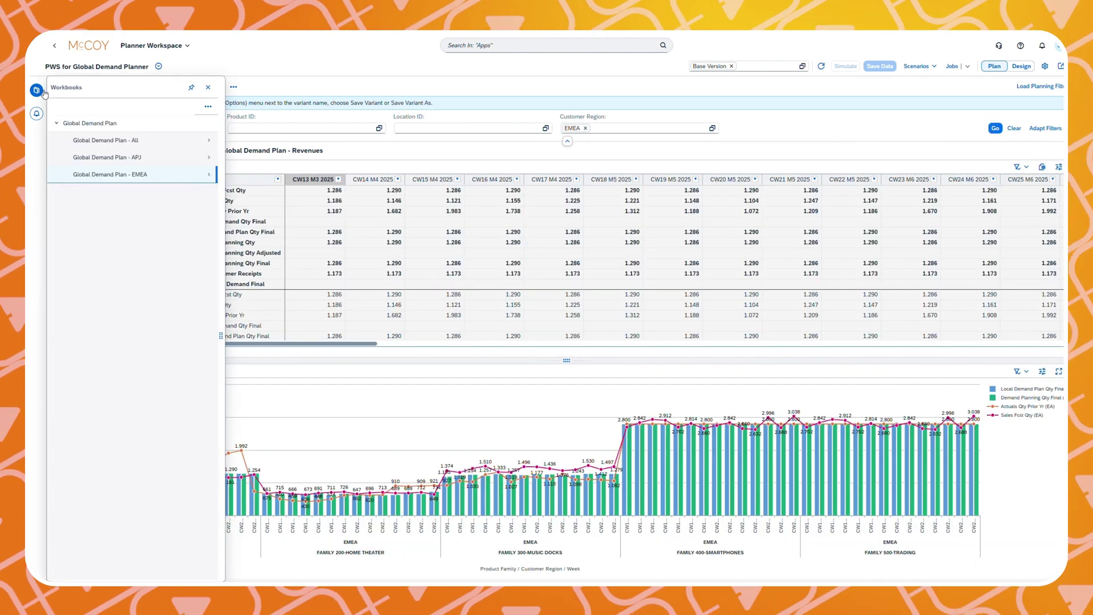
click(193, 174)
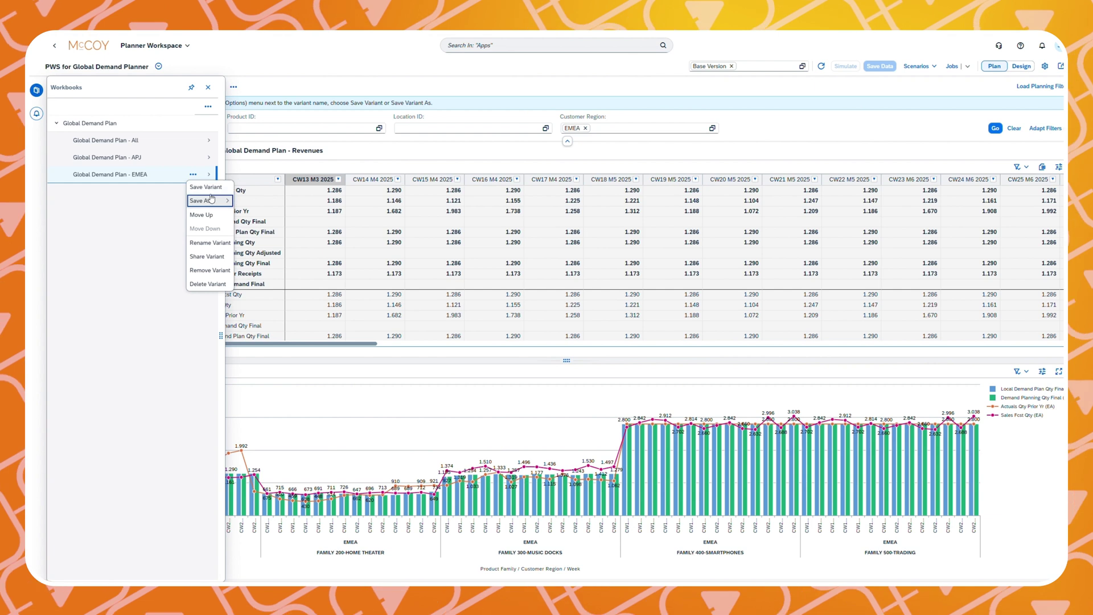
click(206, 187)
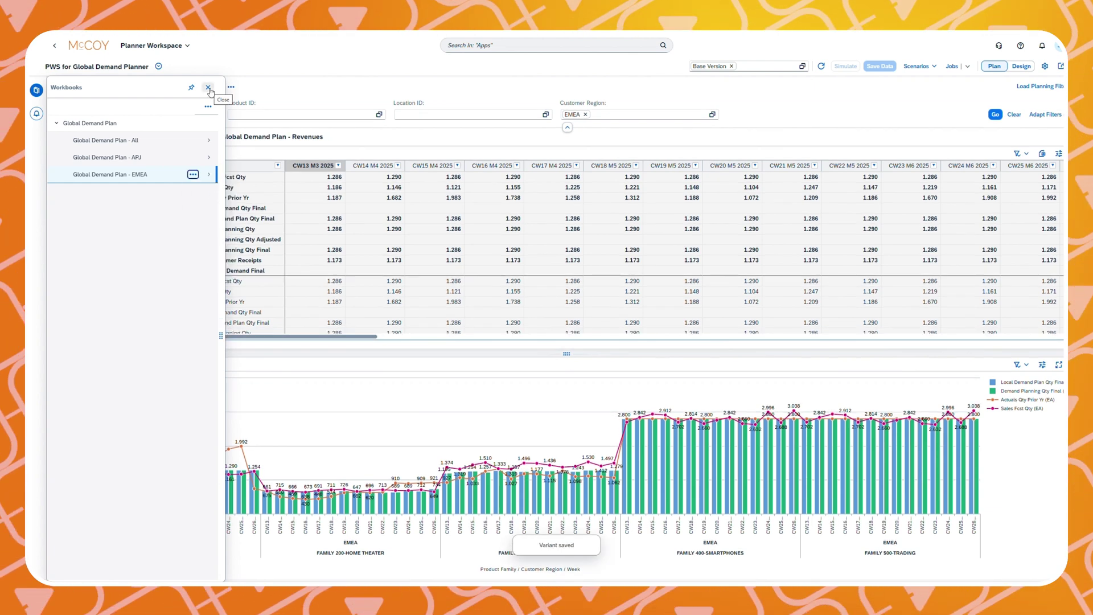
click(56, 124)
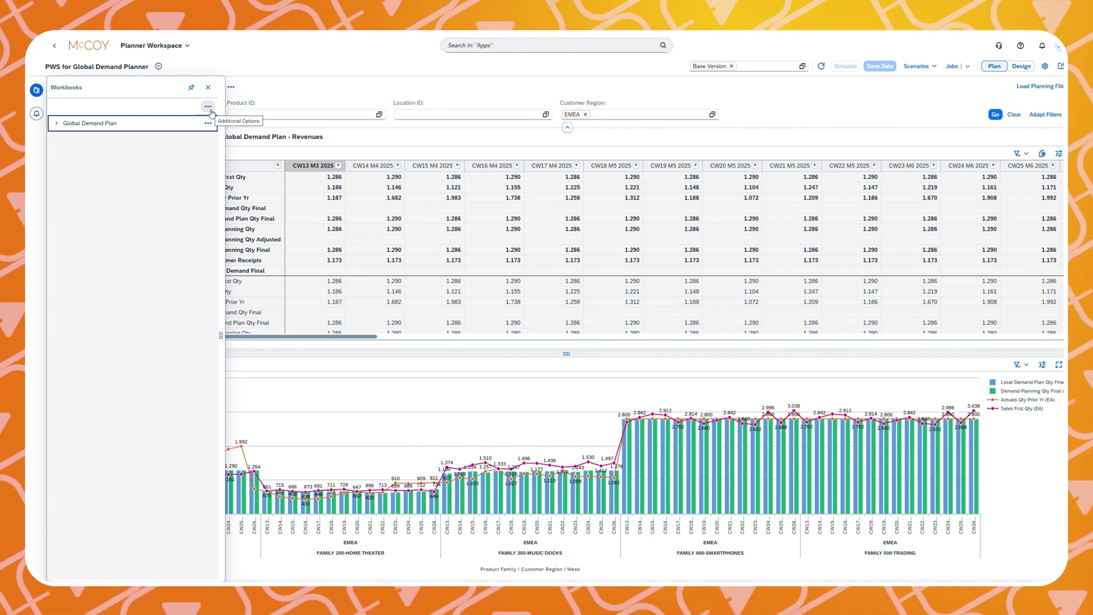
Add a brand-new workbook named Demand Adjustment, with its variant also named Demand Adjustment
click(56, 123)
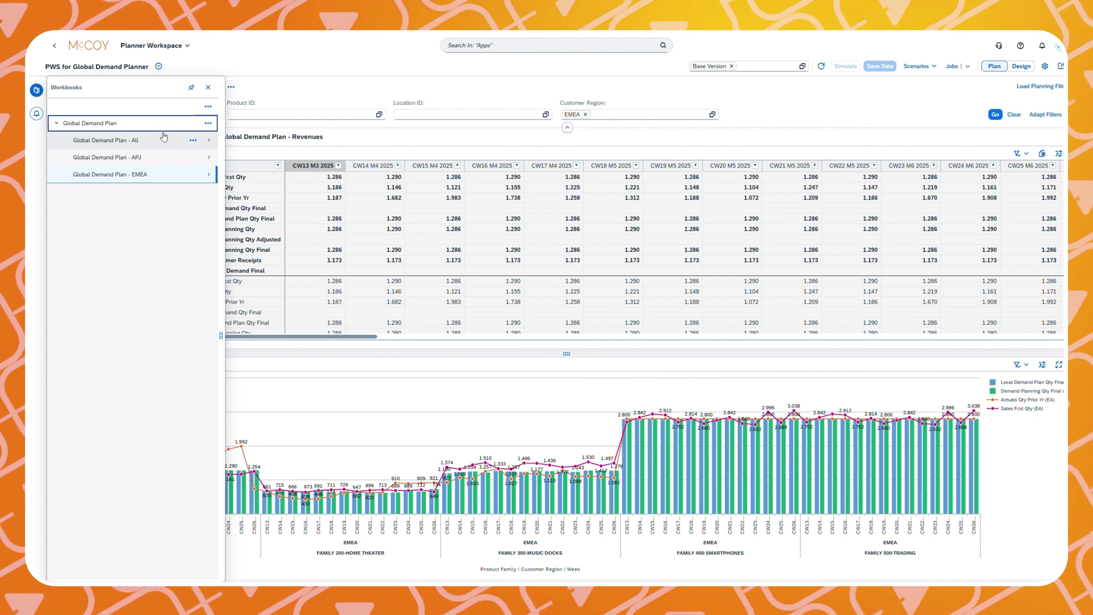
click(208, 106)
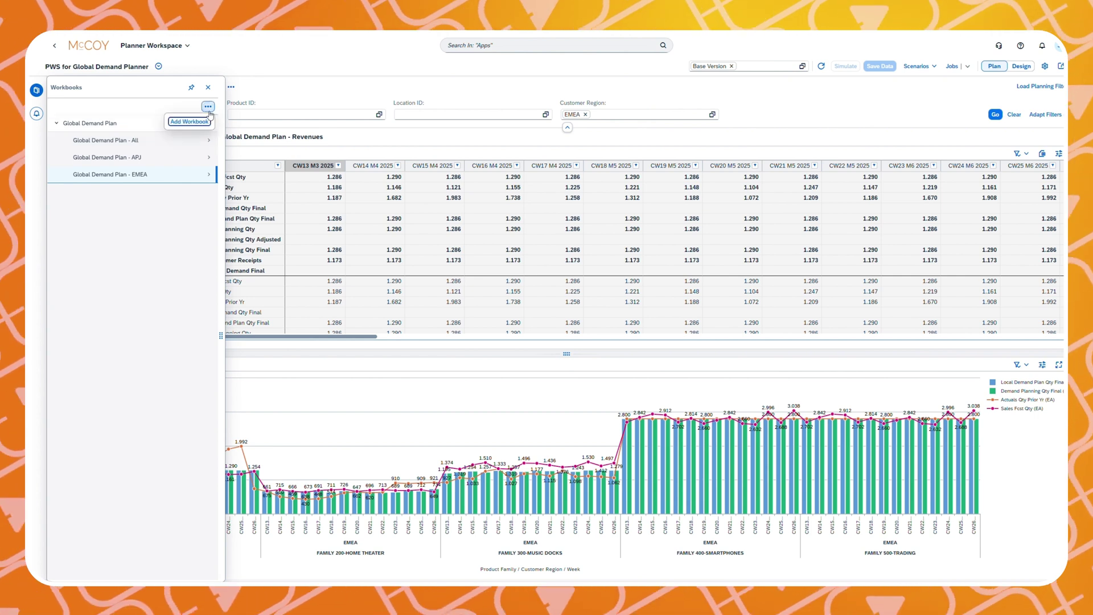
click(202, 122)
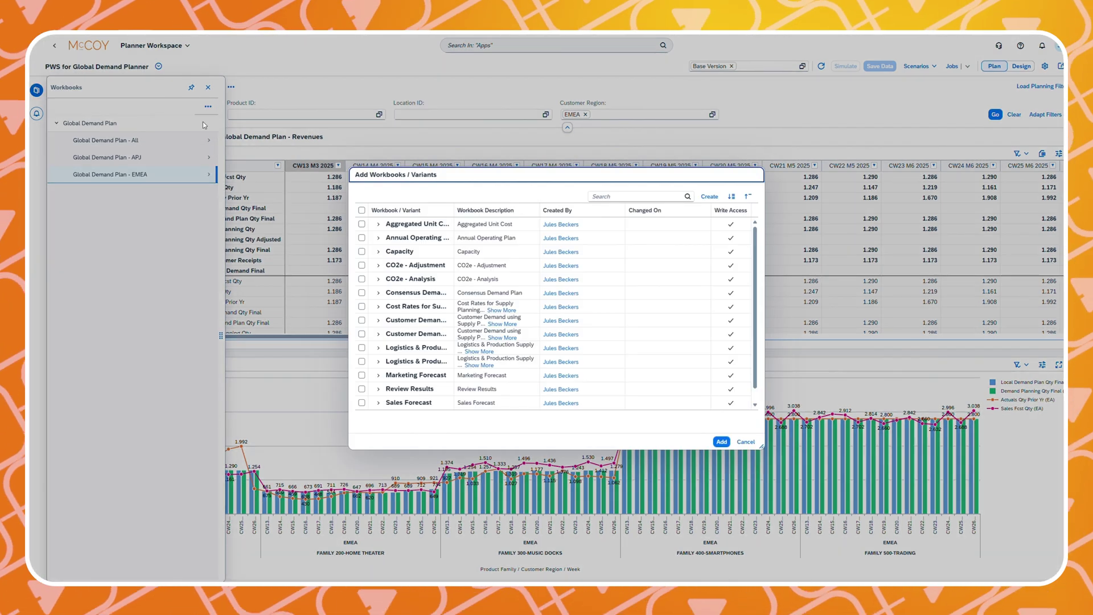
click(709, 197)
click(608, 258)
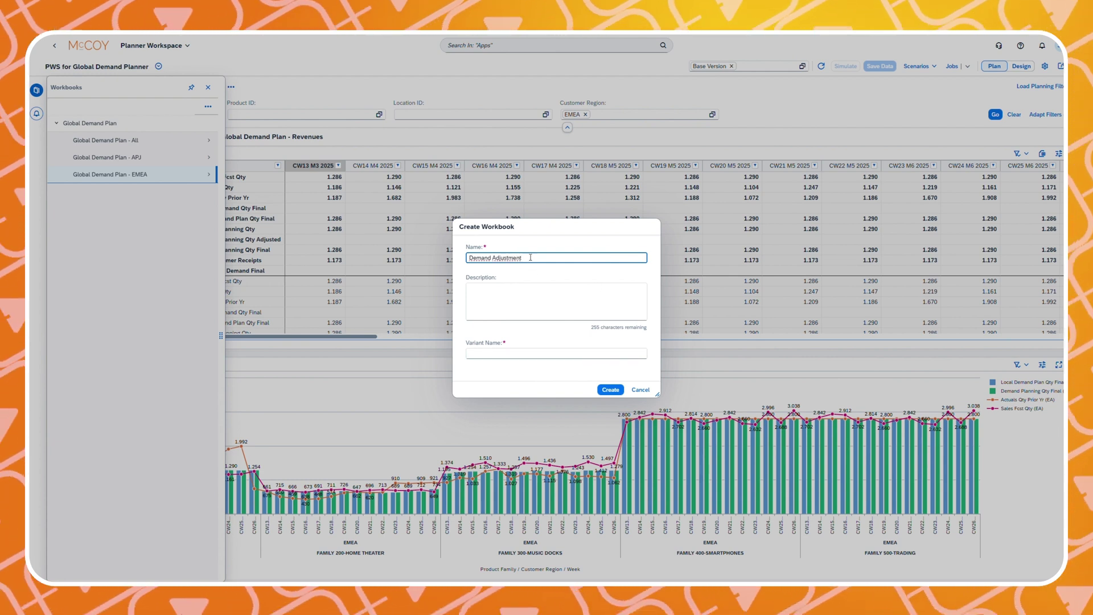
key(ctrl+a)
key(ctrl+c)
click(524, 354)
key(ctrl+v)
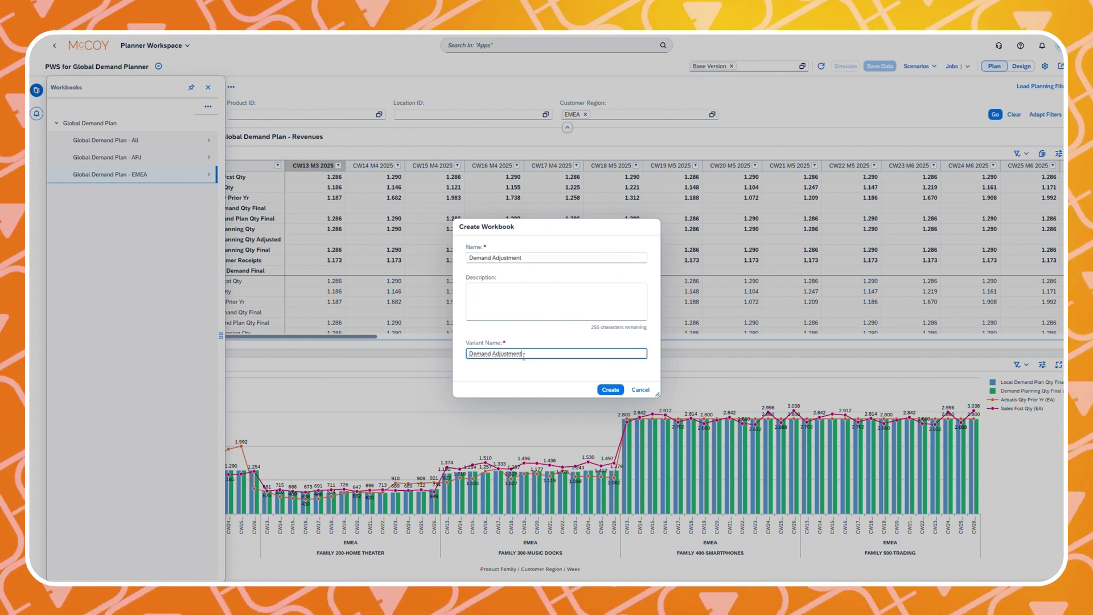
click(605, 391)
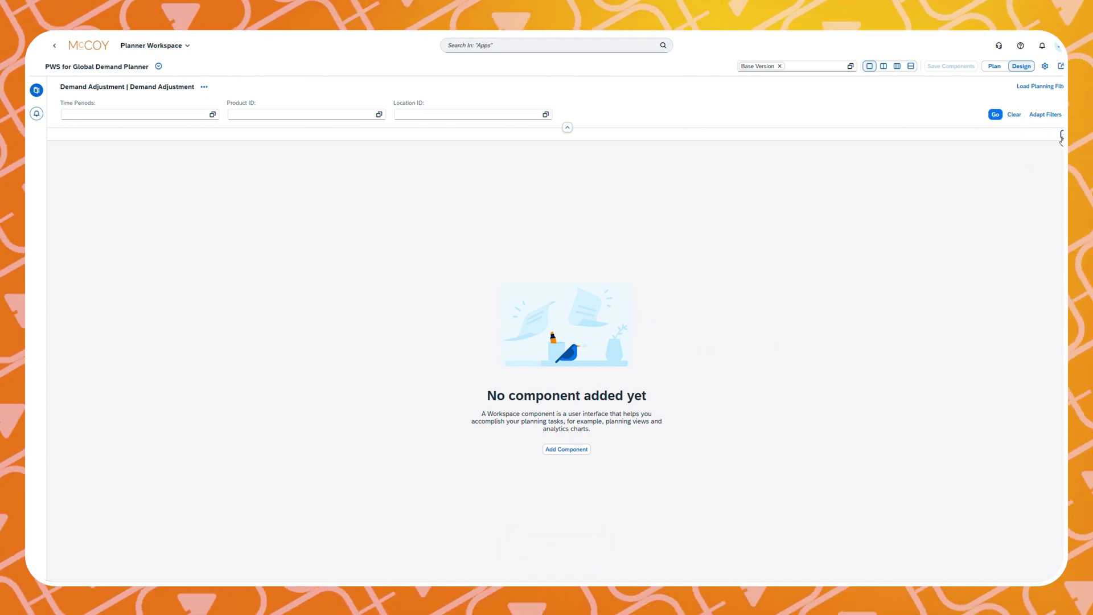
Add a new planning view component named Demand Adjustment with a Week time level
click(566, 449)
click(494, 230)
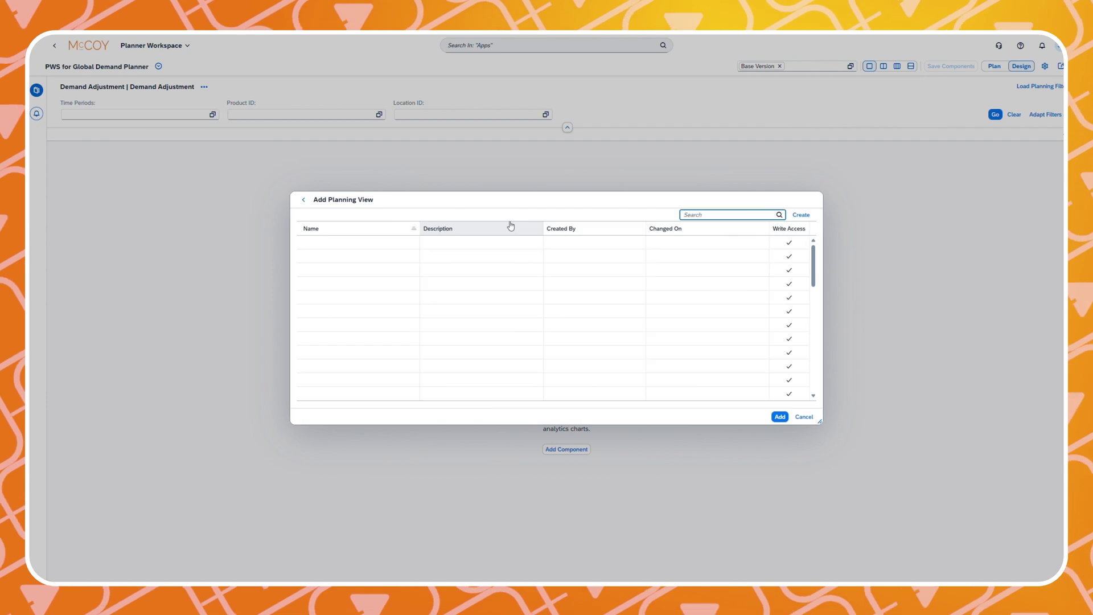
click(800, 214)
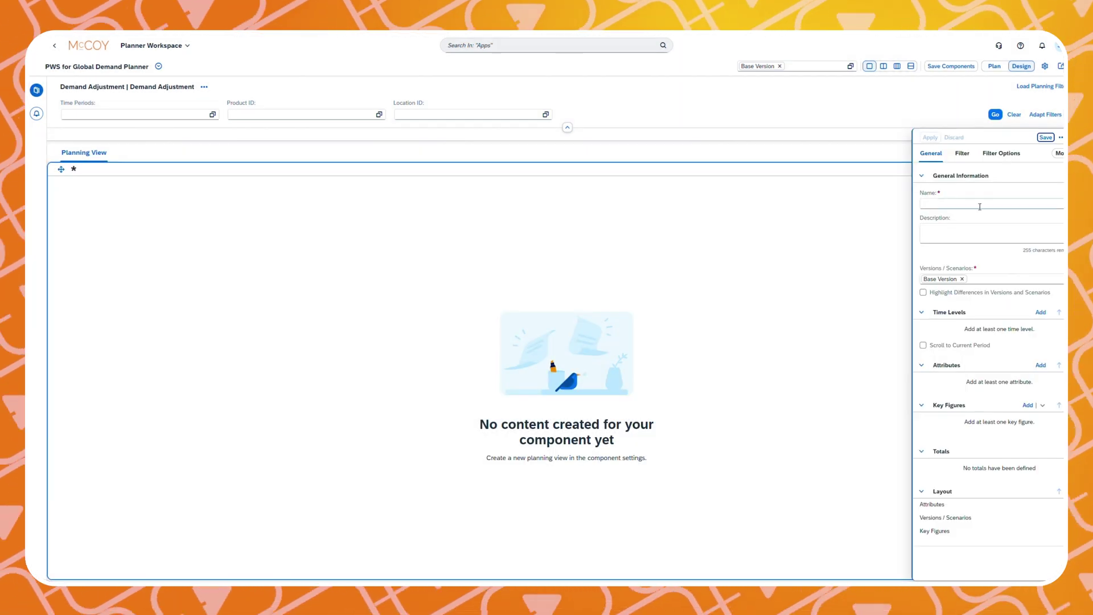
click(980, 204)
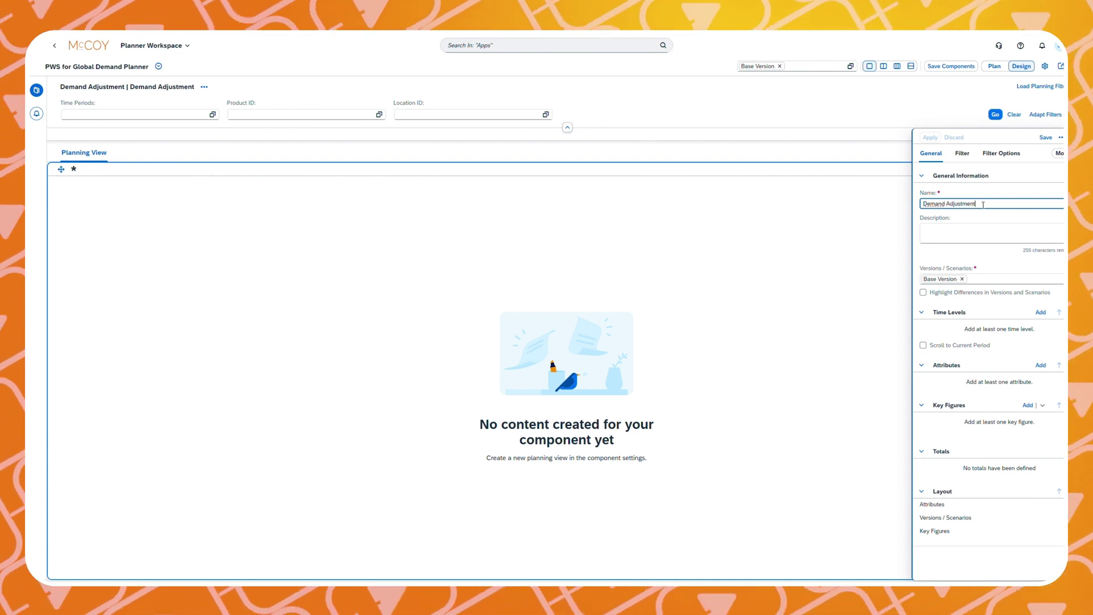
click(1041, 313)
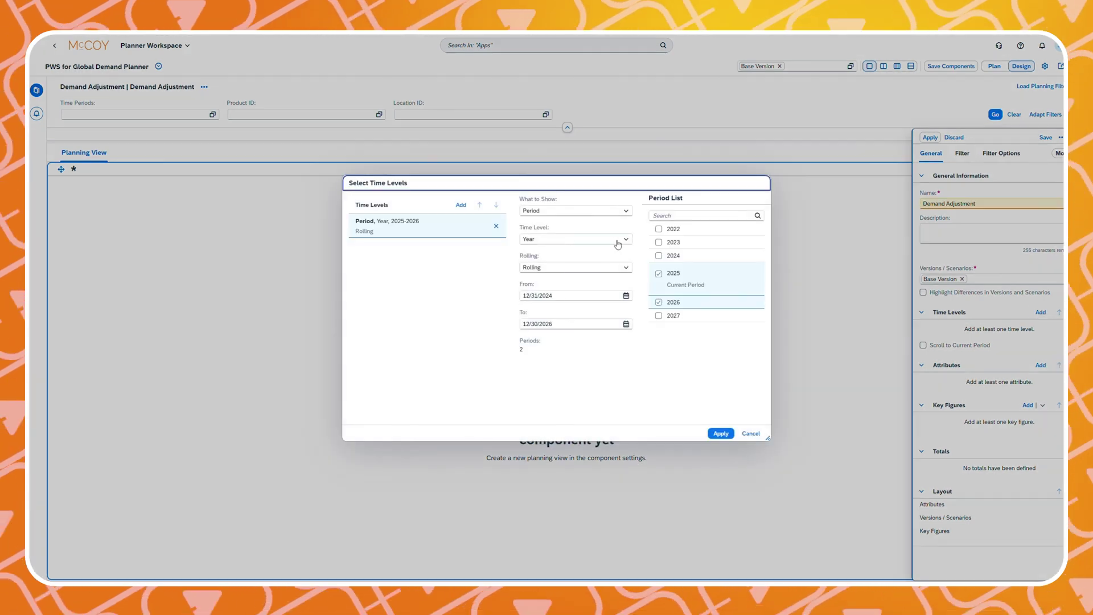
click(618, 245)
click(578, 296)
click(729, 433)
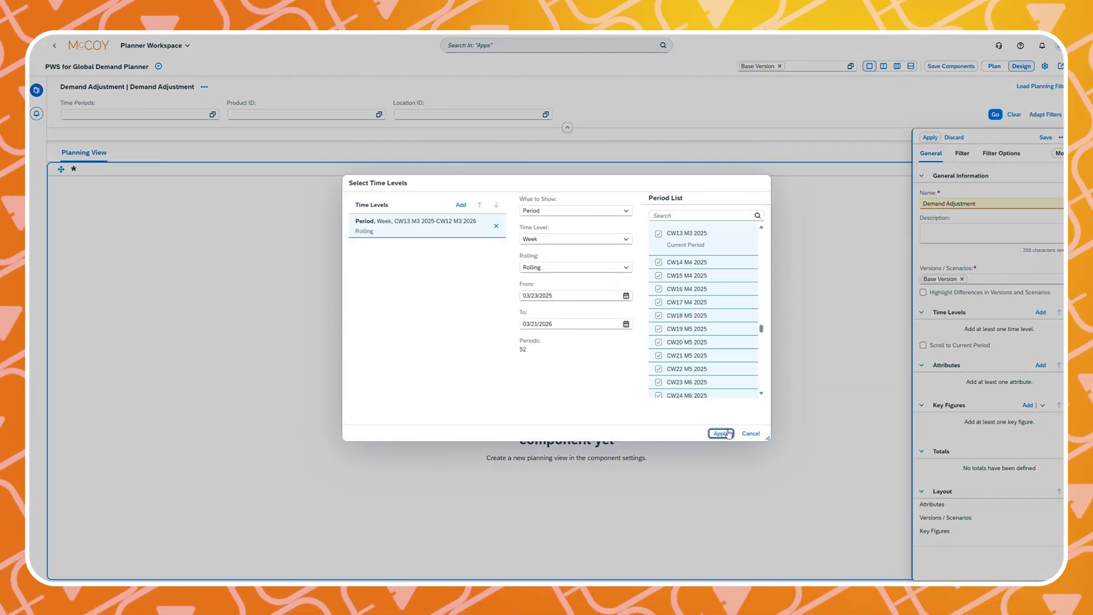
Search for and select the Product Family and Customer Region attributes
click(1040, 369)
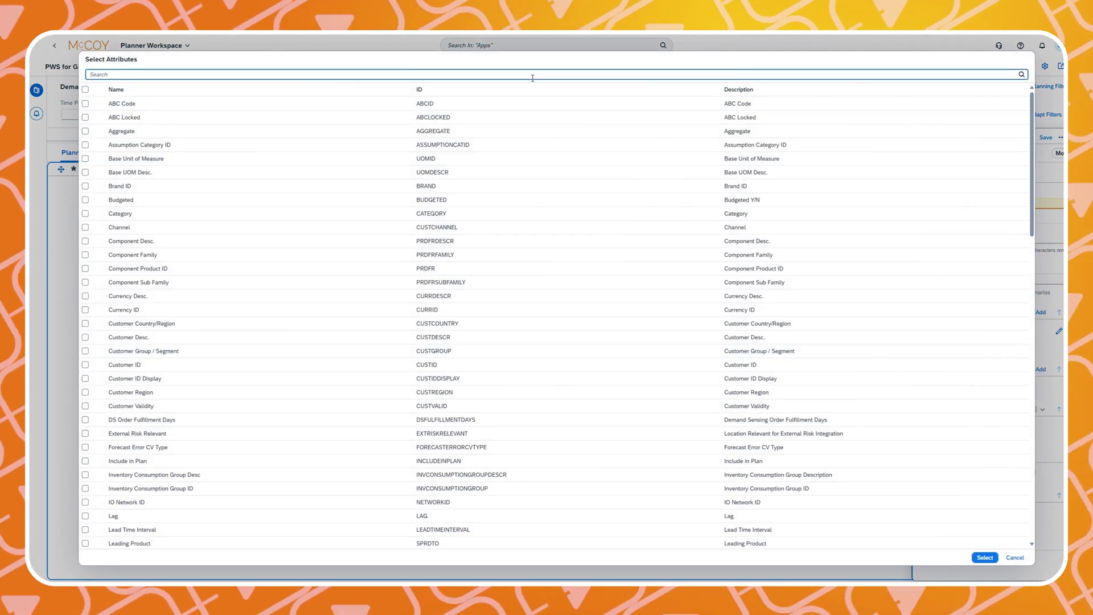
text(product fami)
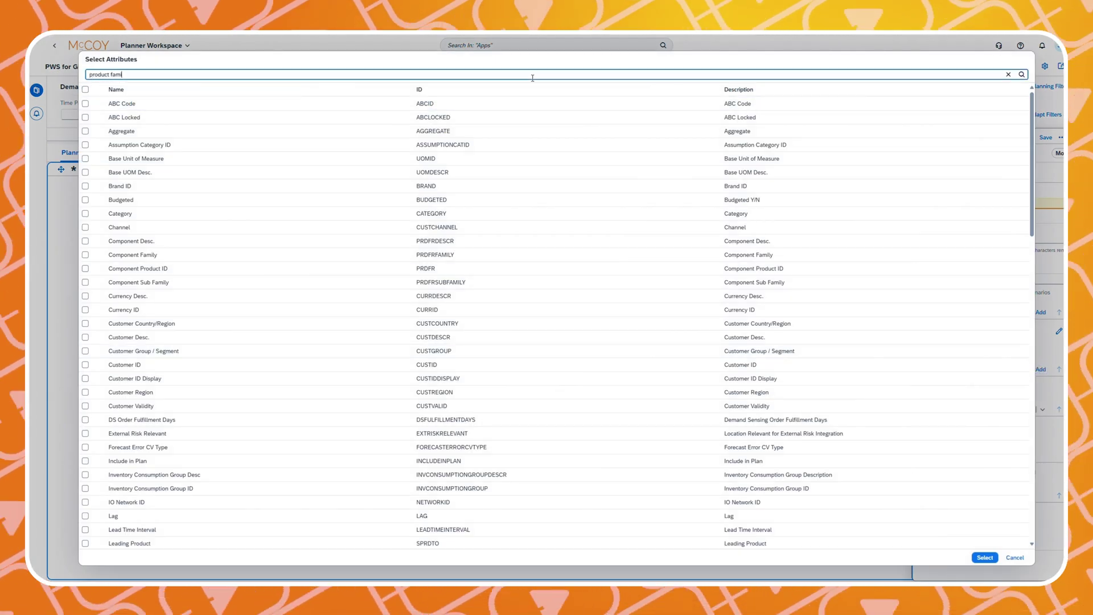
text(ly)
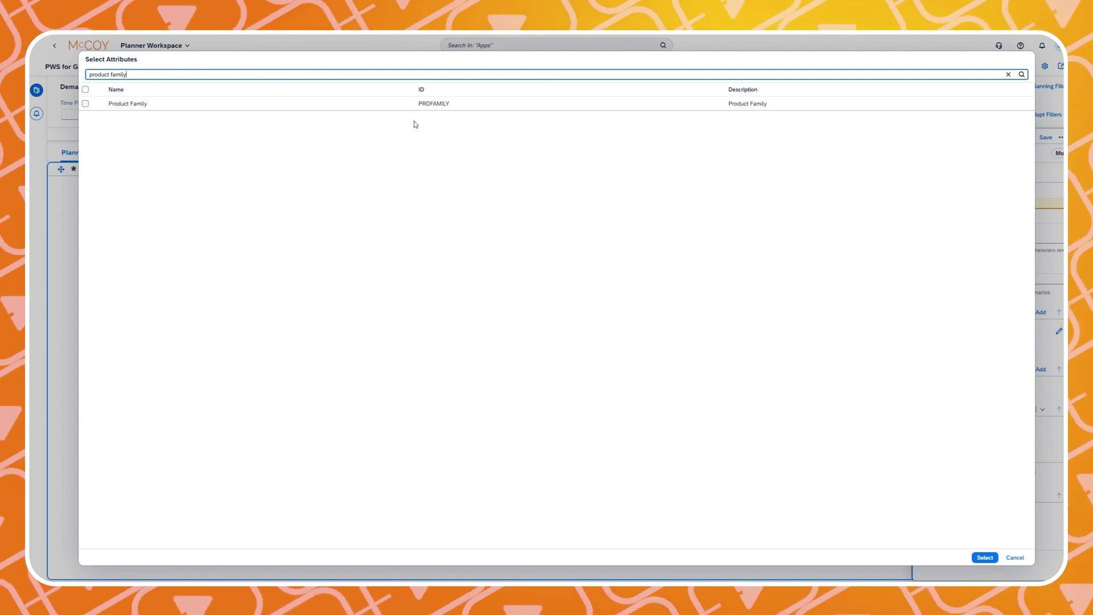
click(371, 103)
triple_click(250, 75)
text(cu)
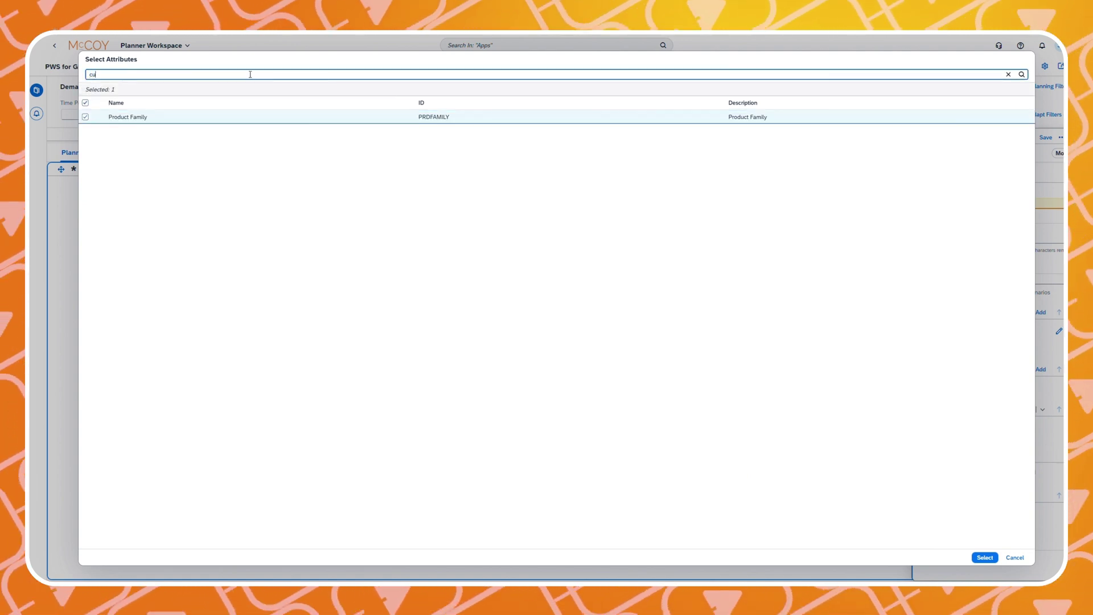
text(stomer reg)
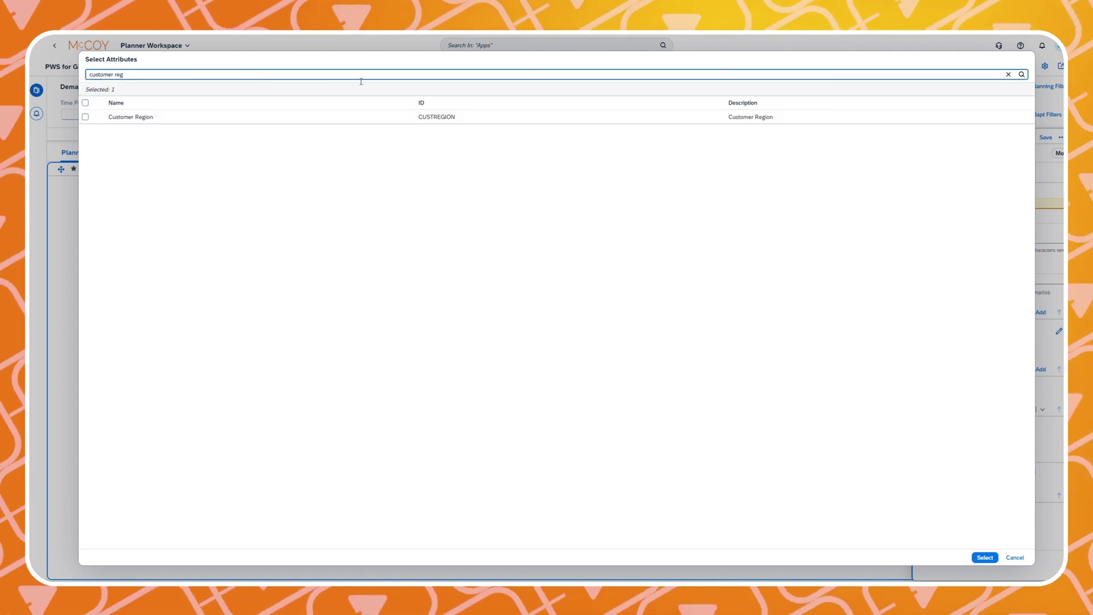
click(329, 117)
click(985, 557)
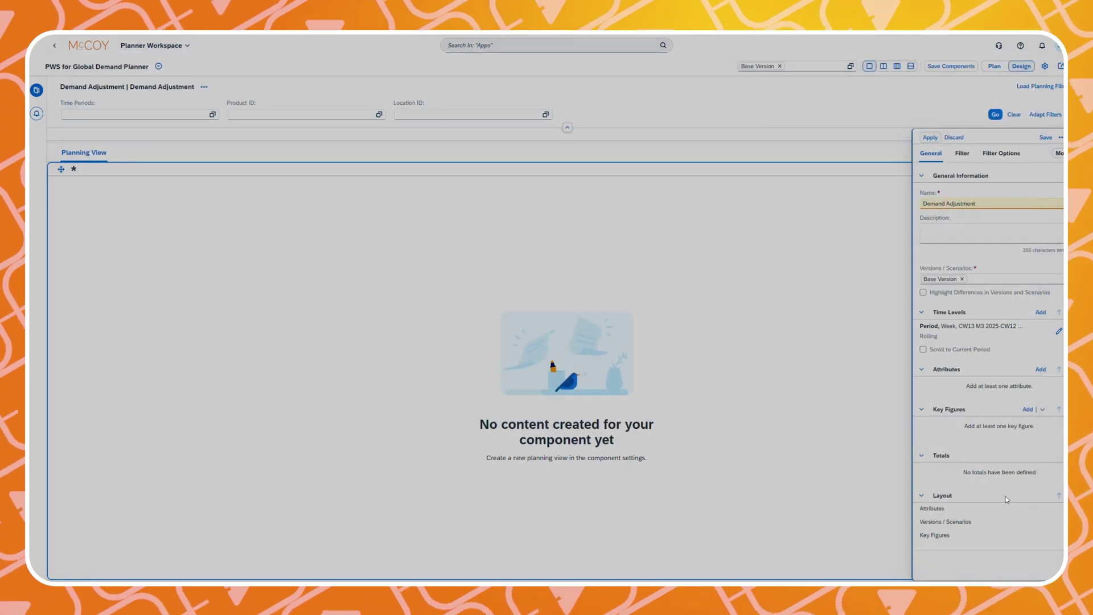
Search 'demand planning qt' and select the Qty, Qty Adjusted and Qty Final key figures
click(1027, 424)
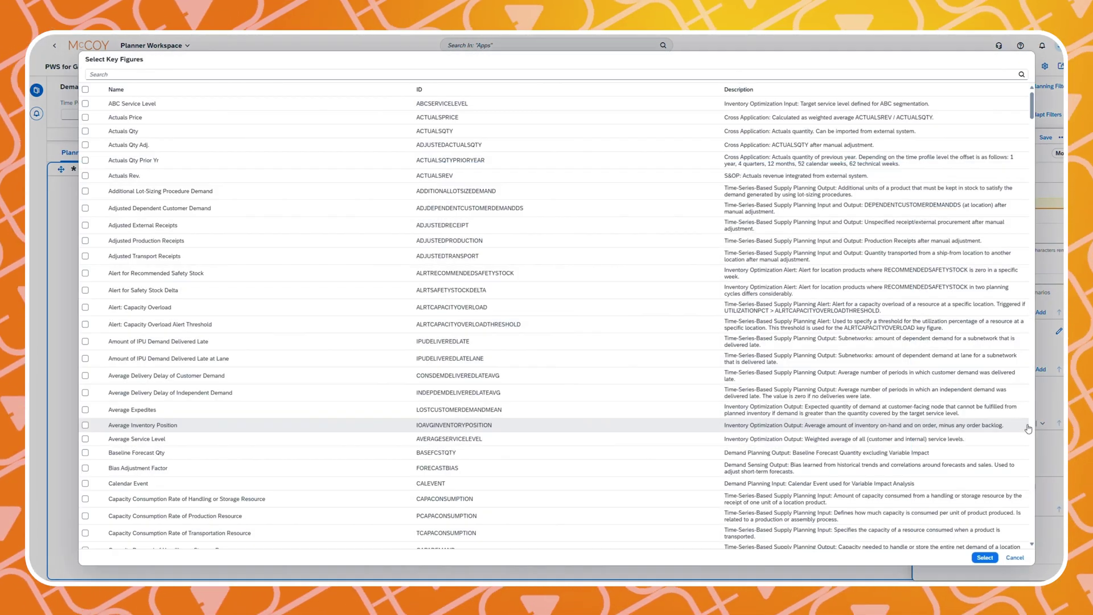
click(395, 74)
text(demand )
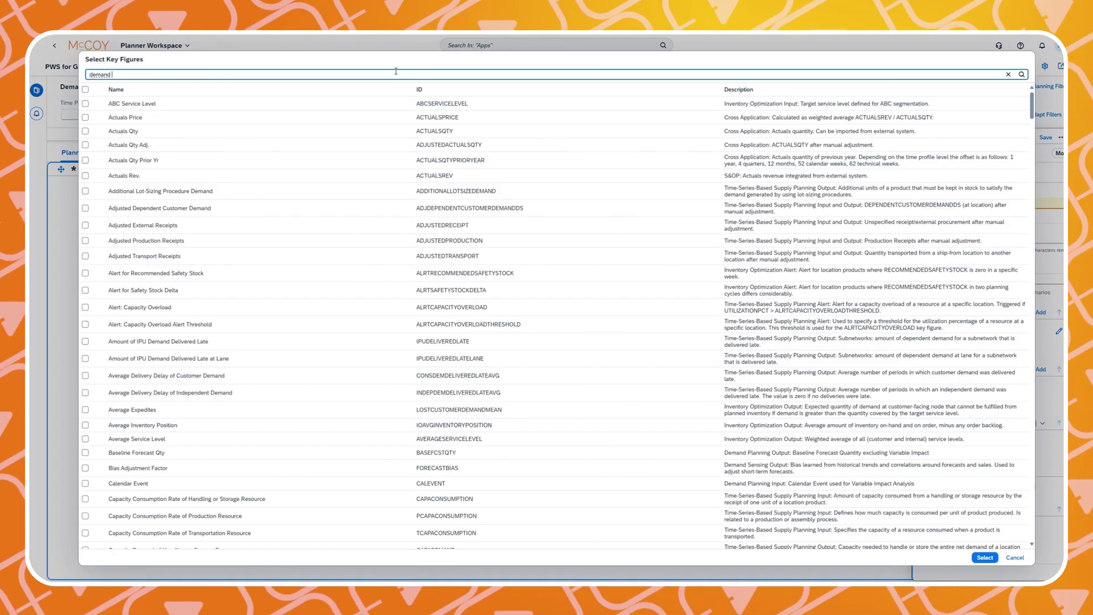
text(planning q)
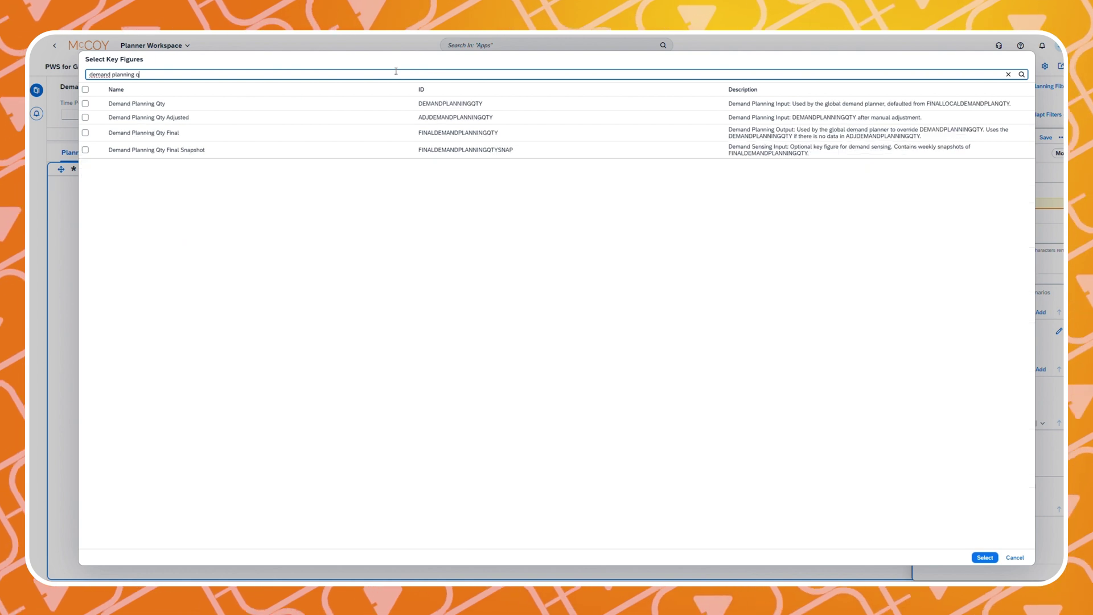
text(t)
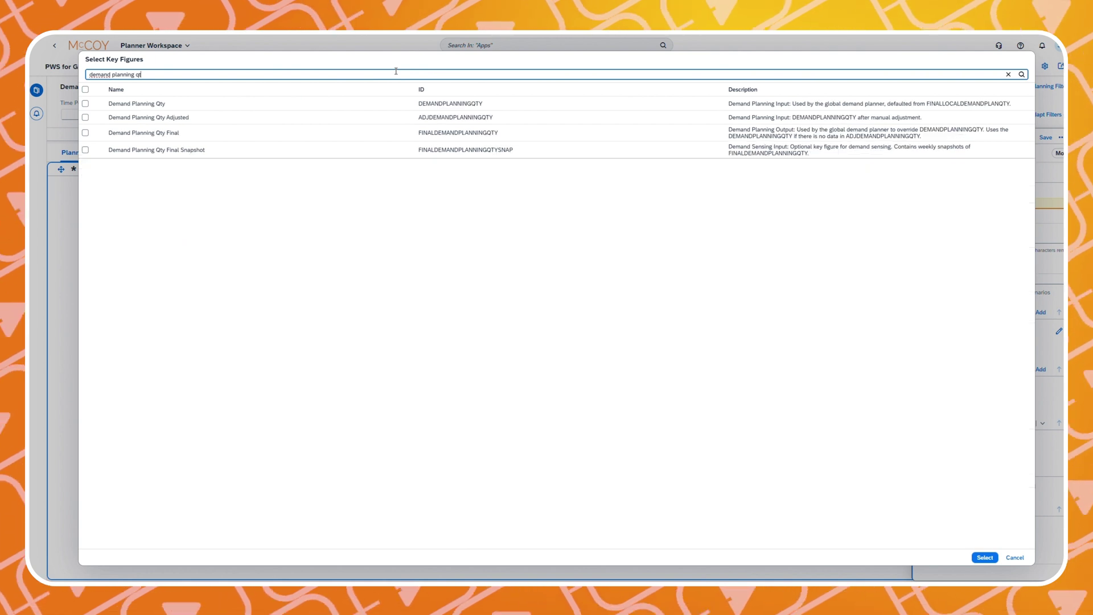
click(85, 104)
click(85, 131)
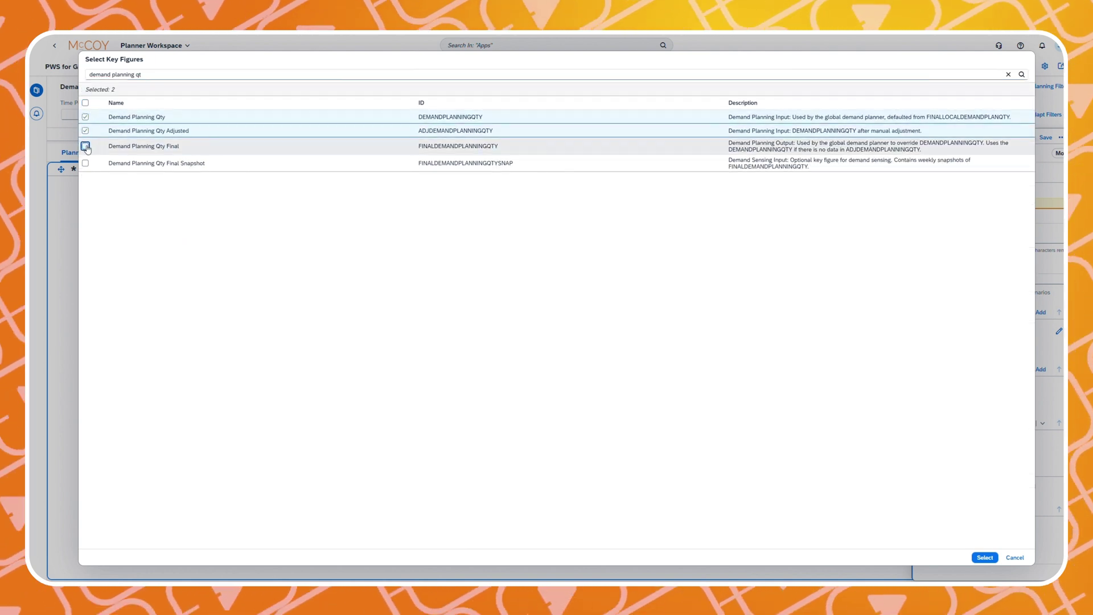
click(85, 147)
click(985, 557)
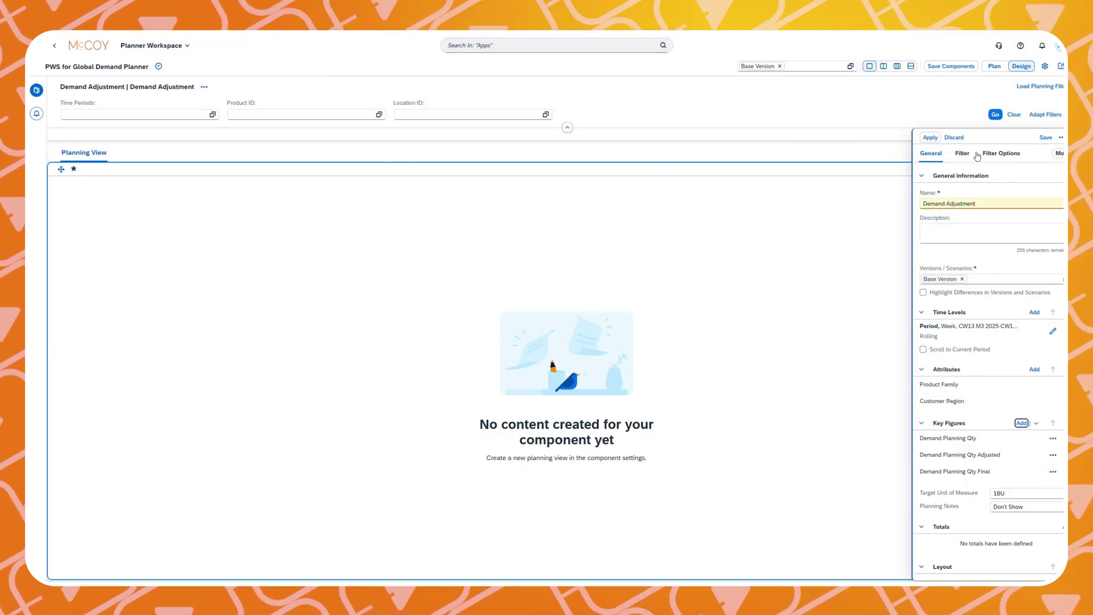
Load the planning table and add Product Family to the filter bar
click(930, 137)
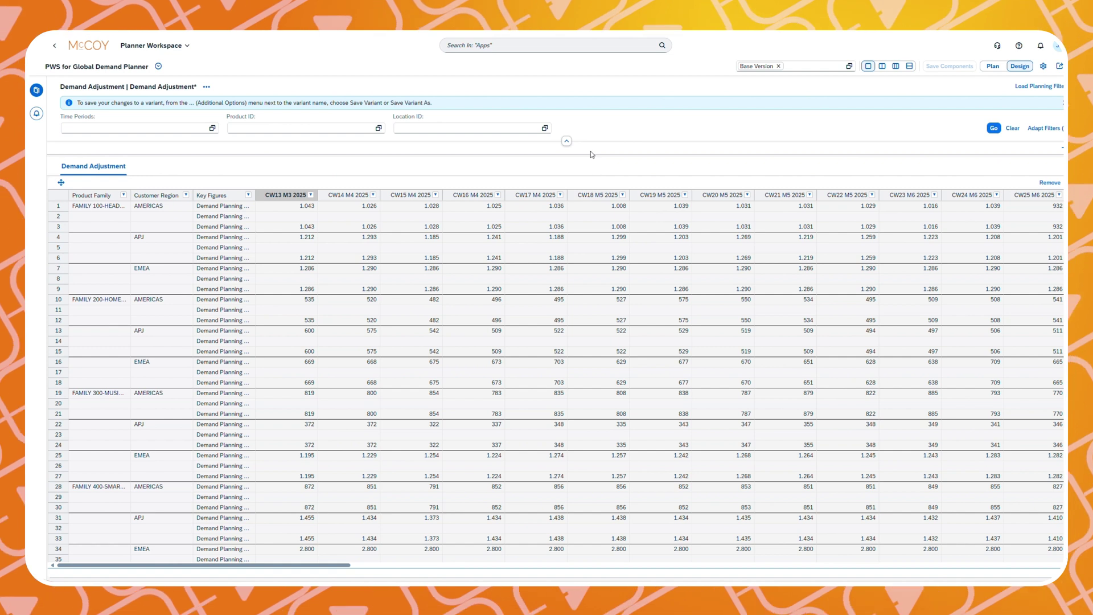
click(1045, 130)
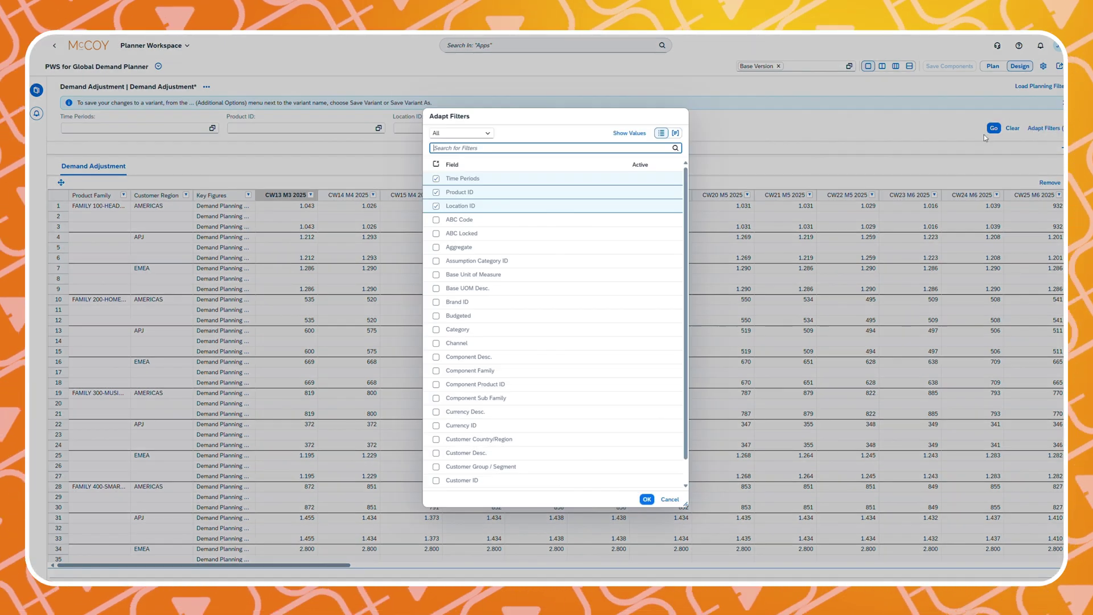
text(p)
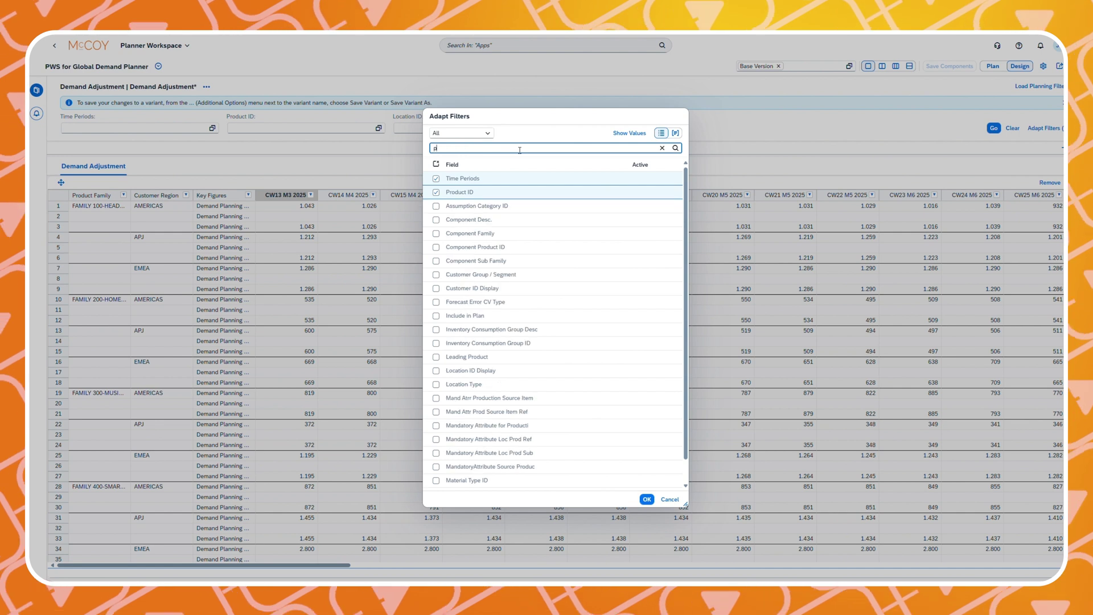
text(roduct f)
click(455, 178)
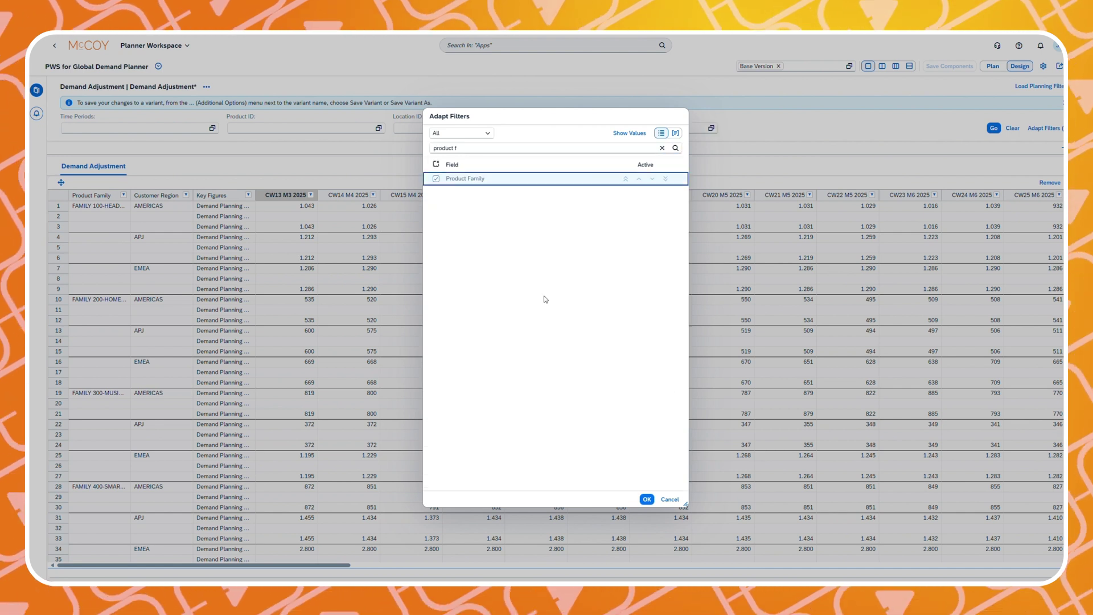
click(647, 498)
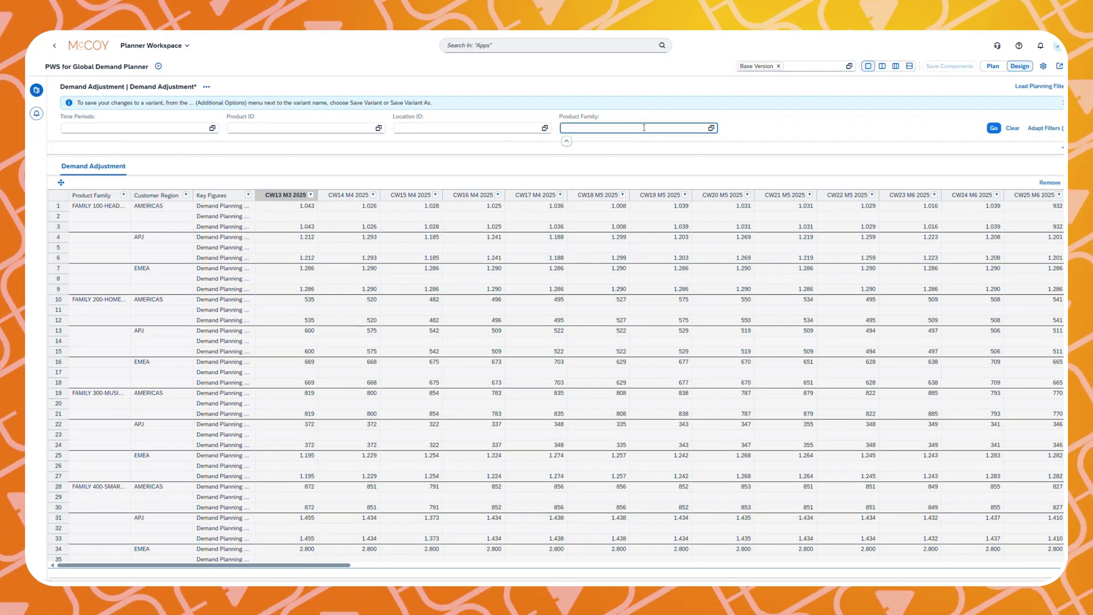
Filter the table to FAMILY 100-HEADPHONES and refresh it
click(644, 127)
text(fa)
key(Return)
click(993, 130)
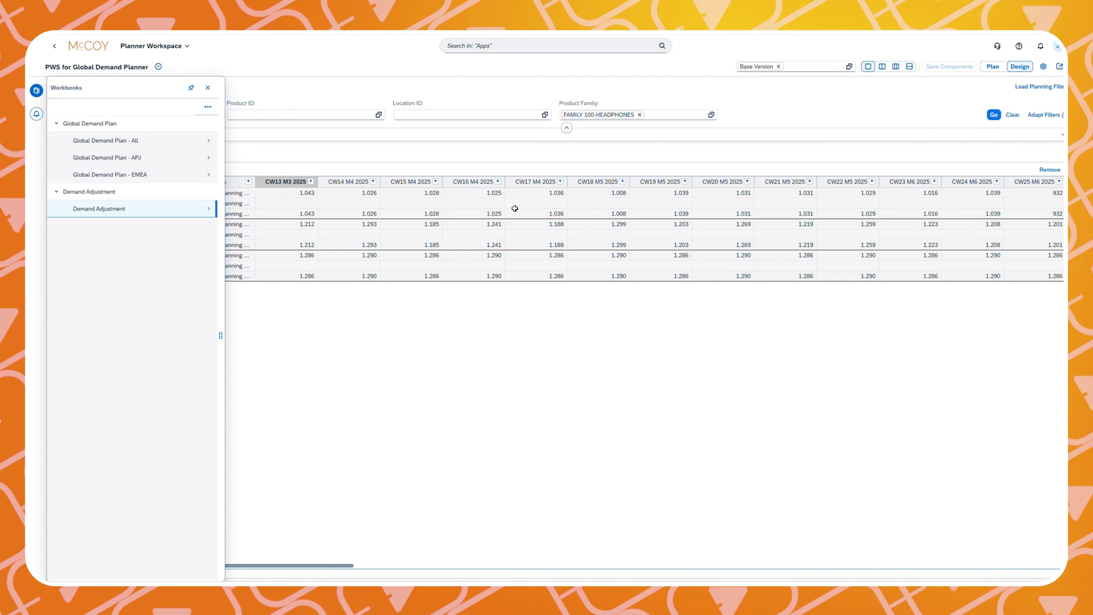
Show the Alerts panel listing the Global Demand Planner subscriptions for Segments A–C
click(36, 115)
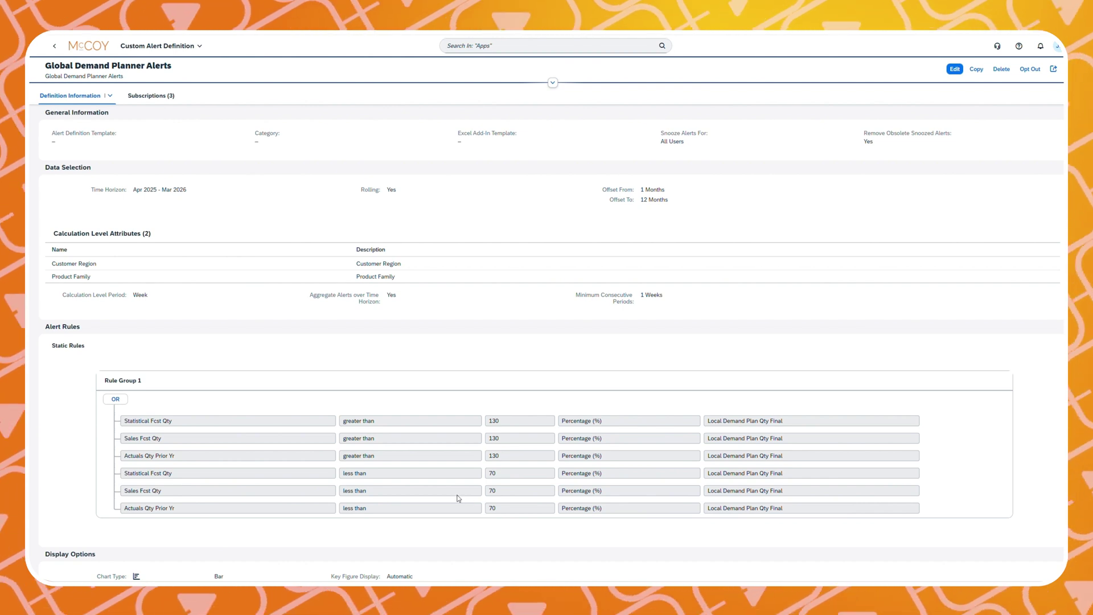
click(151, 95)
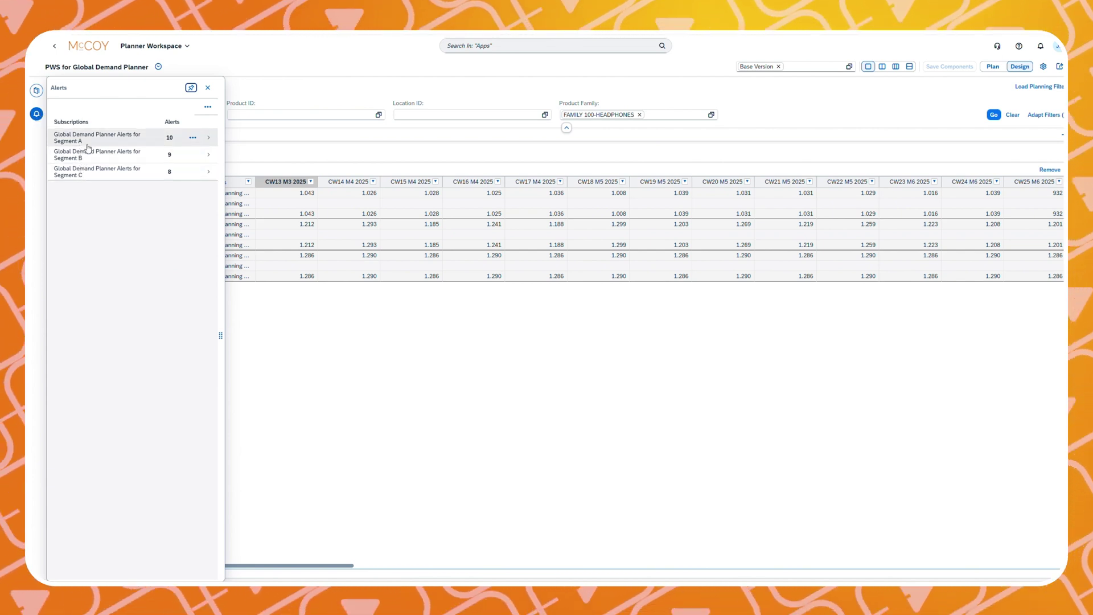
Open Segment C's AMERICAS FAMILY 100-HEADPHONES alert in its workbook, then open Manage Subscriptions
click(95, 171)
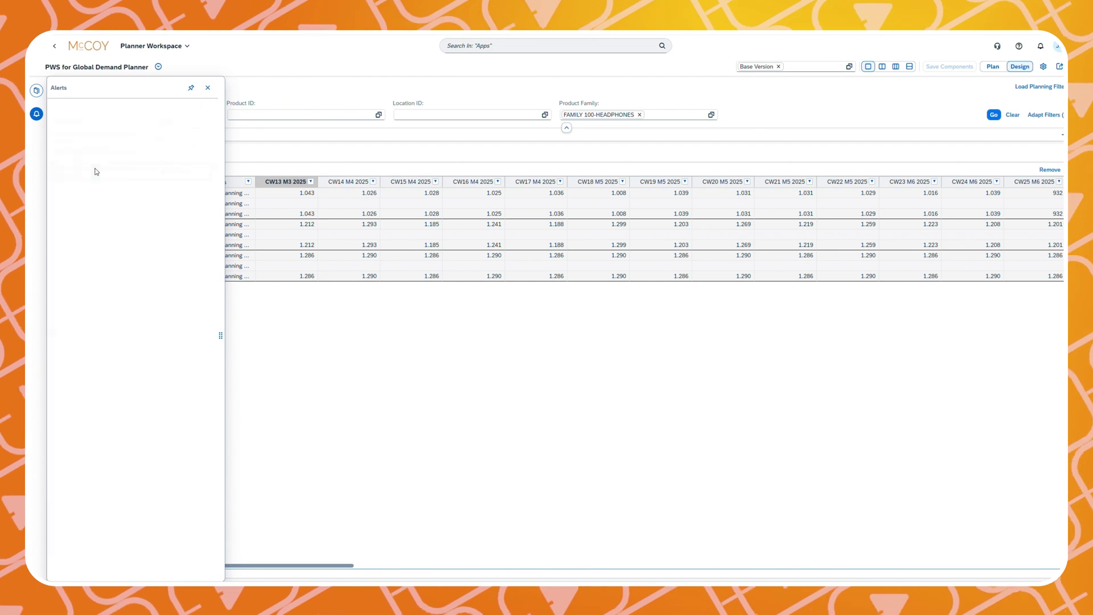
click(124, 165)
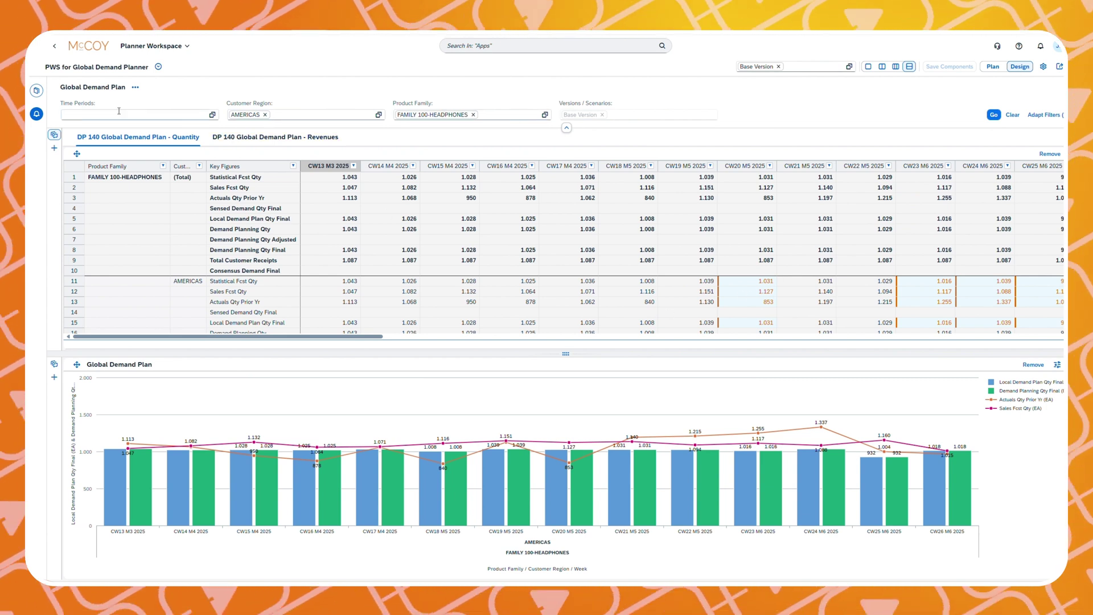
click(42, 121)
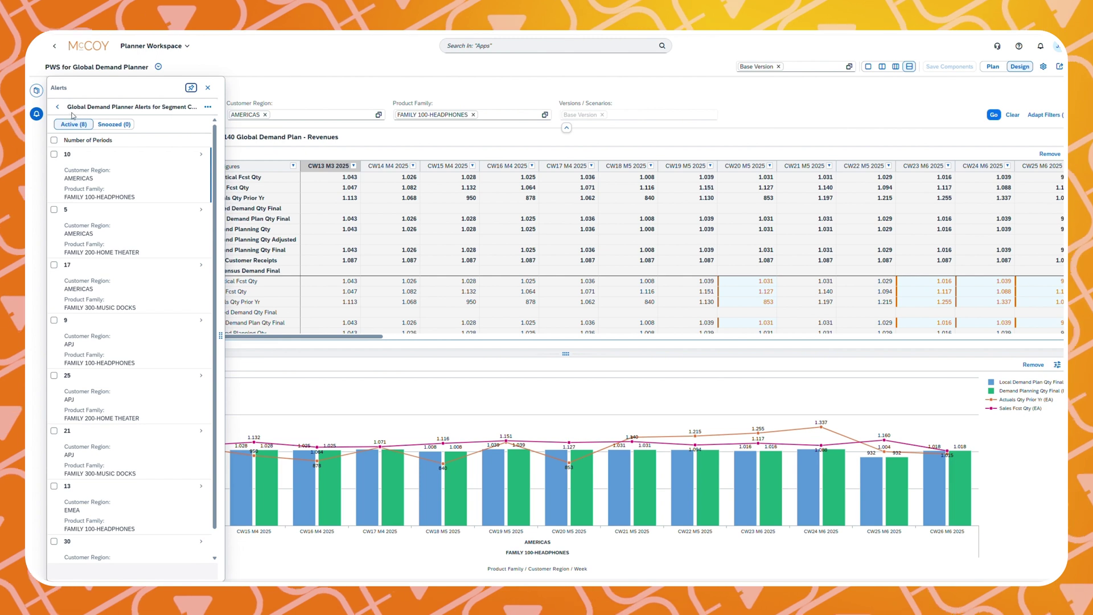
click(57, 106)
click(205, 109)
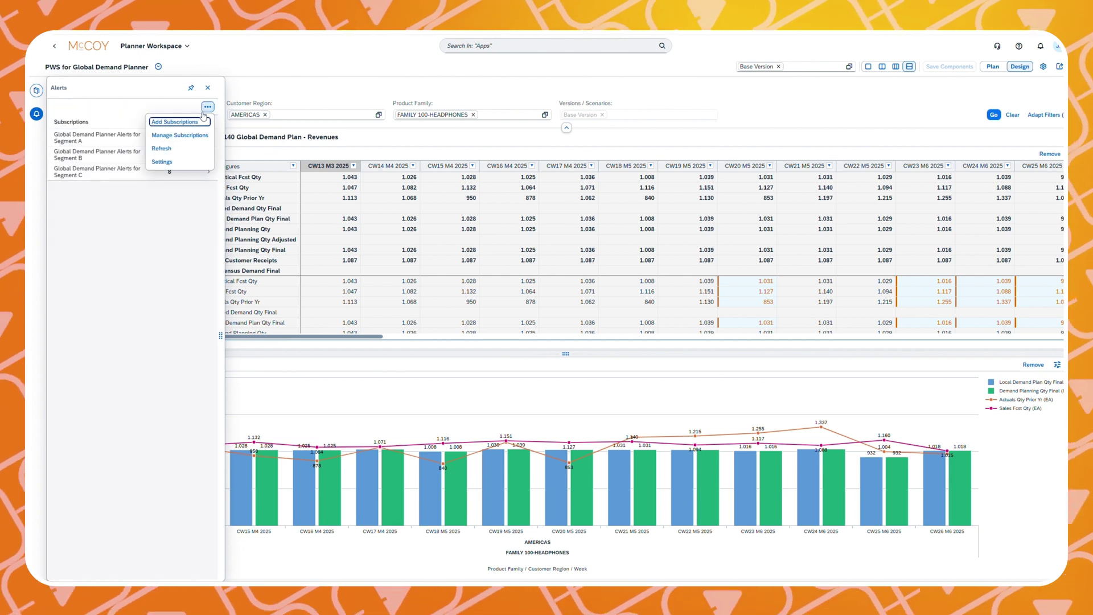
click(180, 135)
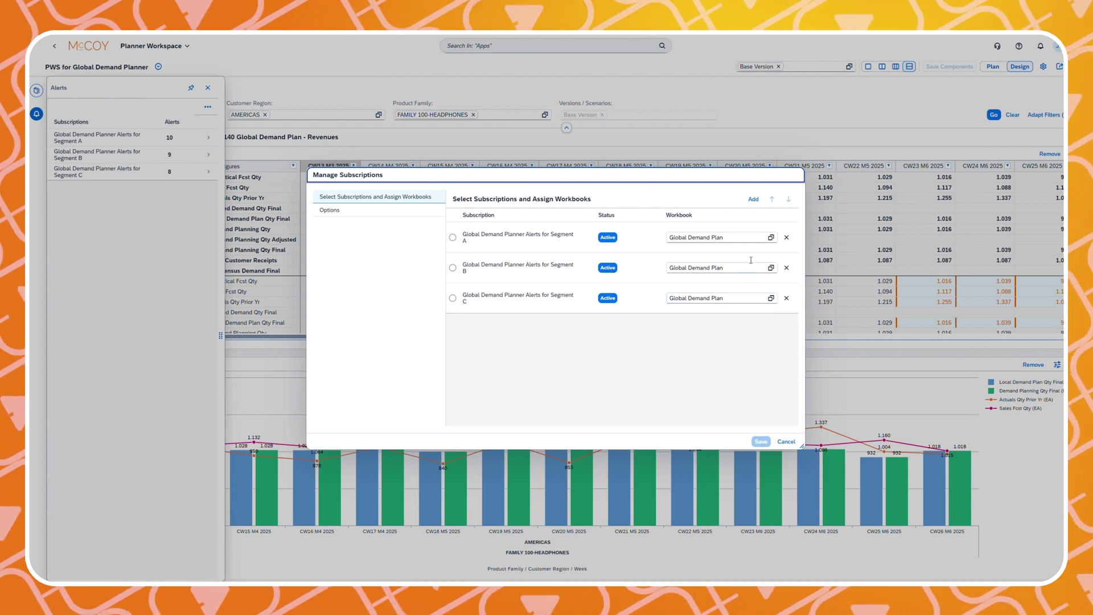
Close Manage Subscriptions without changes after confirming all three Segment subscriptions use Global Demand Plan
click(785, 442)
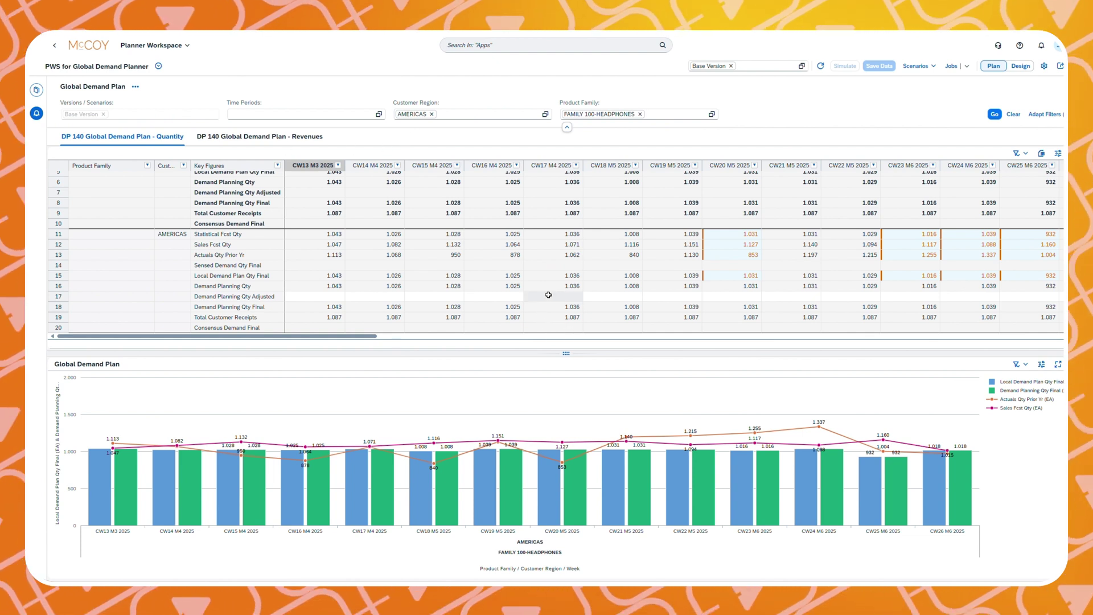
Switch Global Demand Plan into design mode and select the row 10 Consensus Demand Final CW17 cell
scroll(560, 291, up, 2)
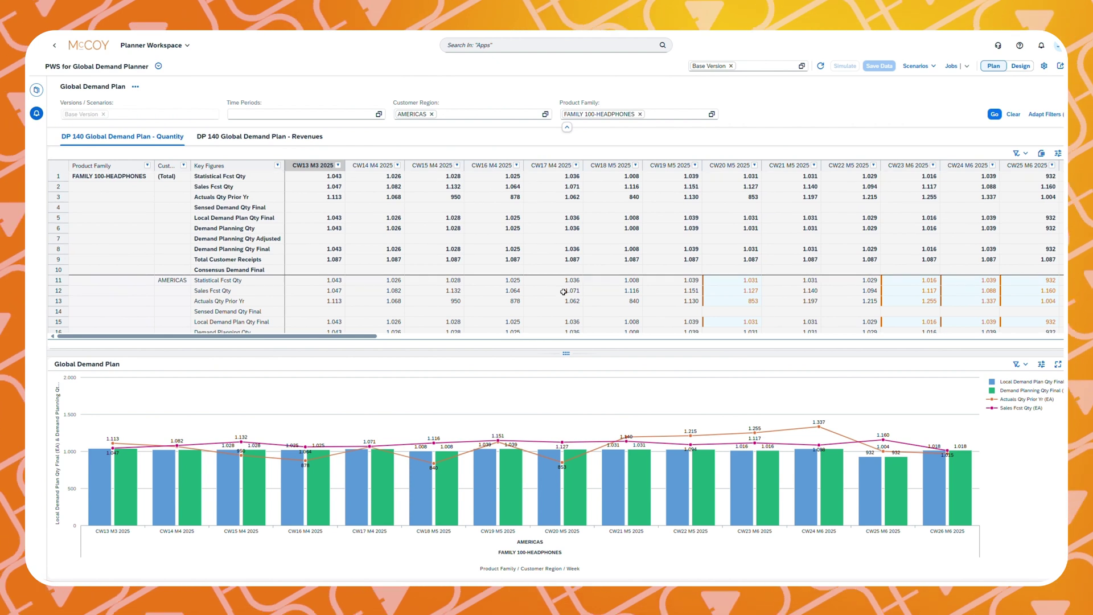
scroll(560, 291, down, 2)
scroll(252, 223, up, 2)
click(128, 177)
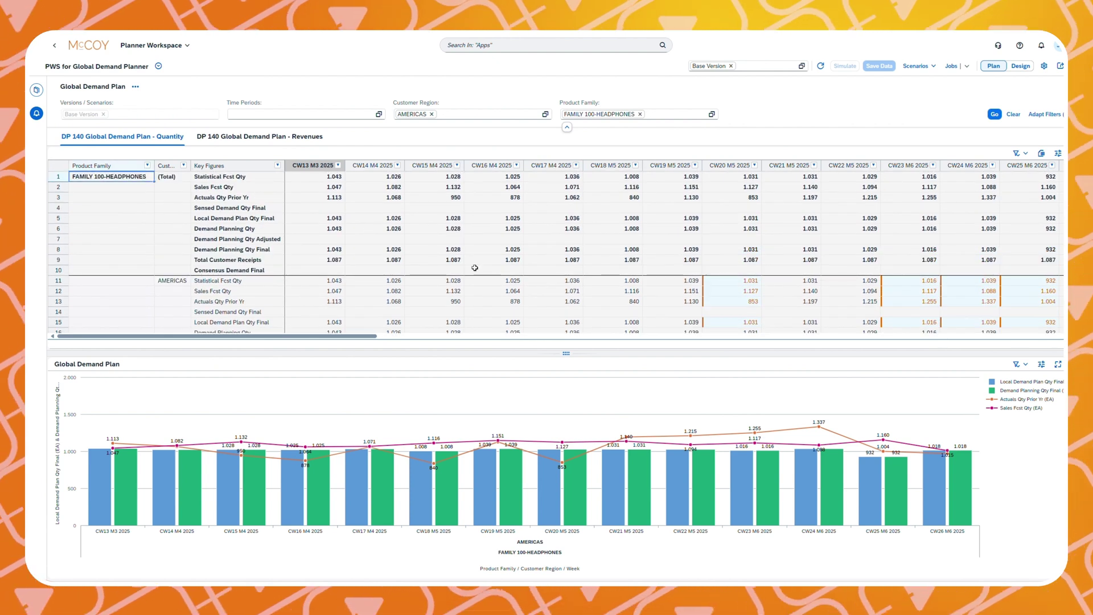
click(1021, 67)
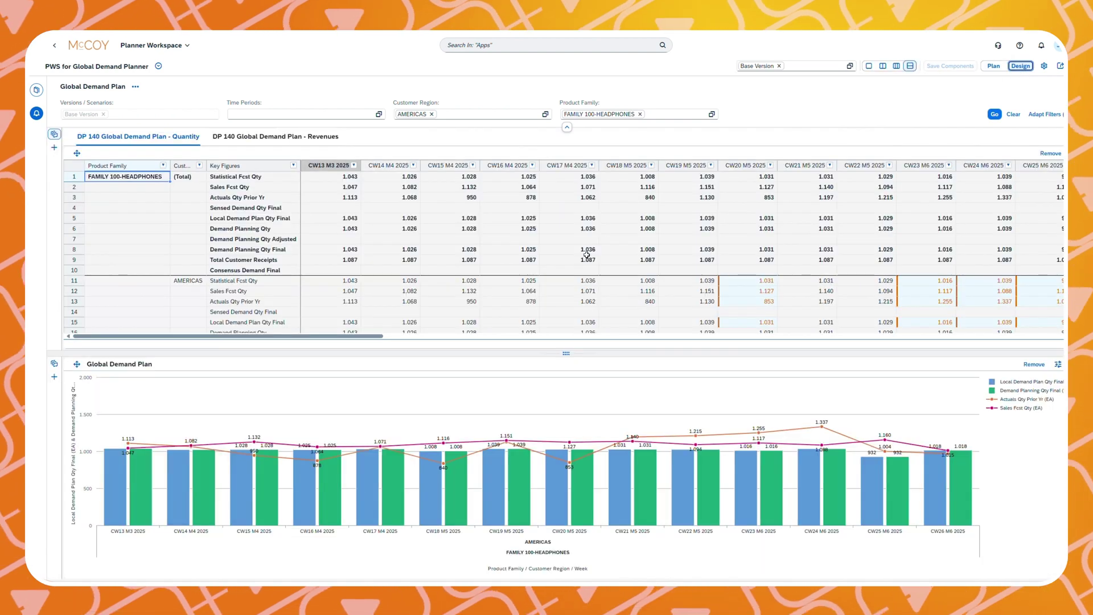
click(557, 270)
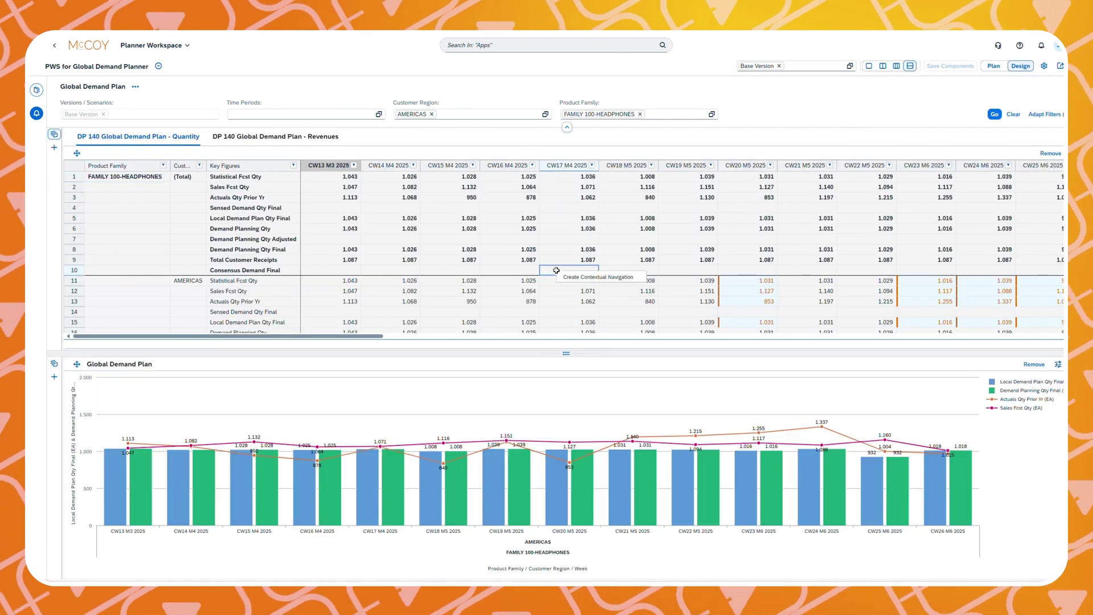
Create a contextual navigation targeting Any Component, type Master Data, named Product Family Master Data
click(608, 279)
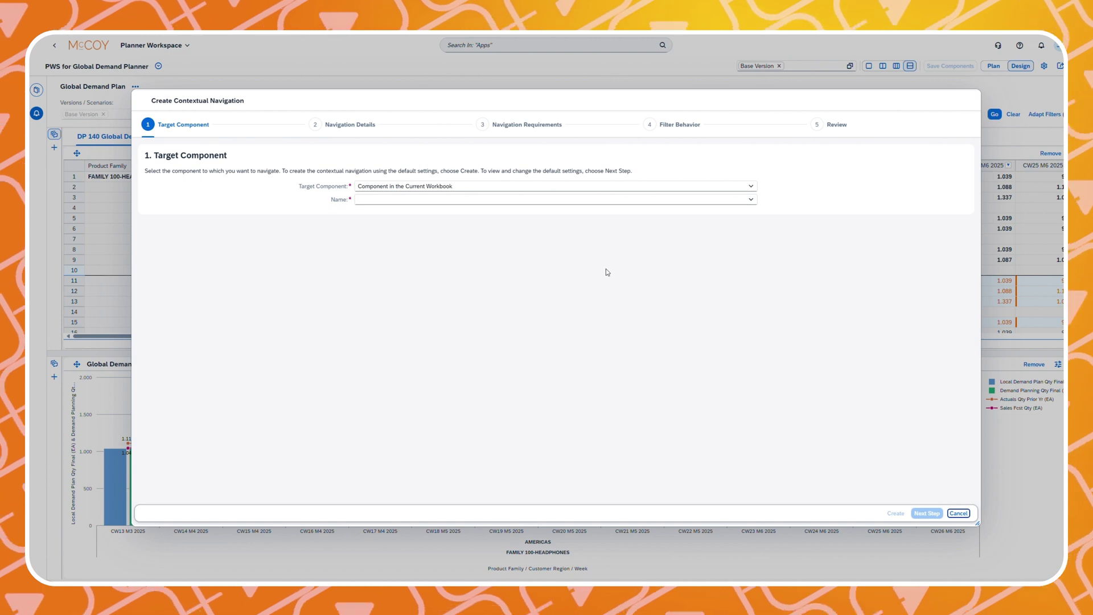
click(751, 187)
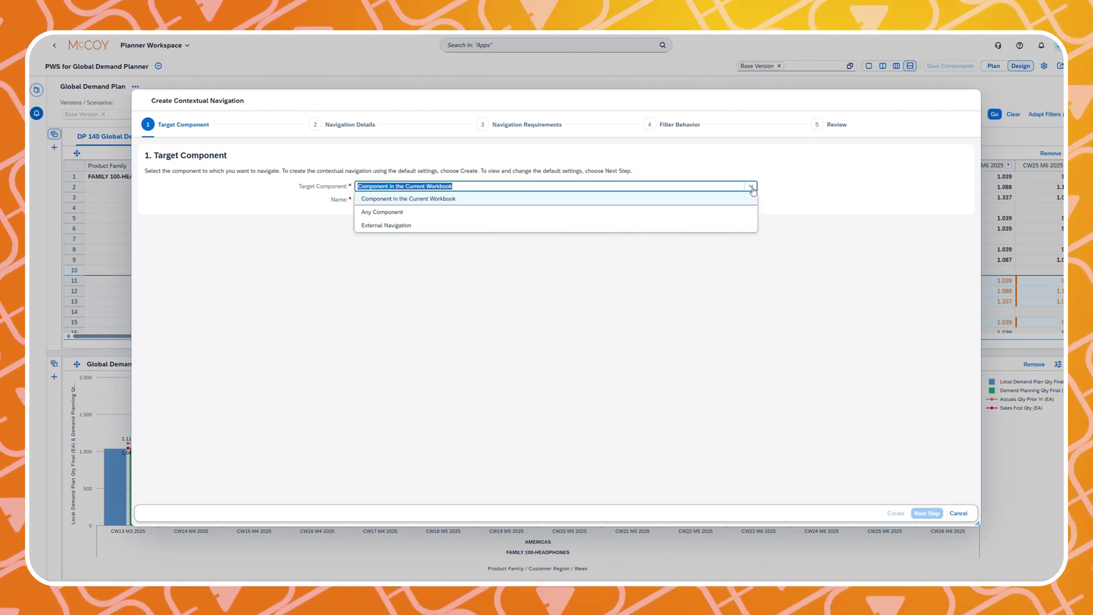
click(752, 188)
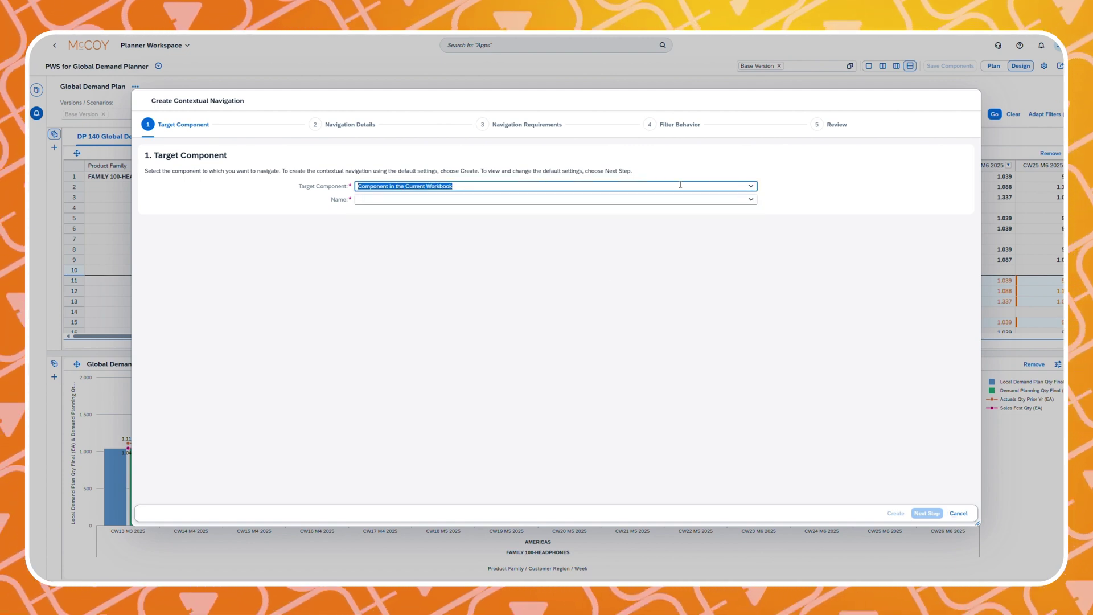
click(751, 191)
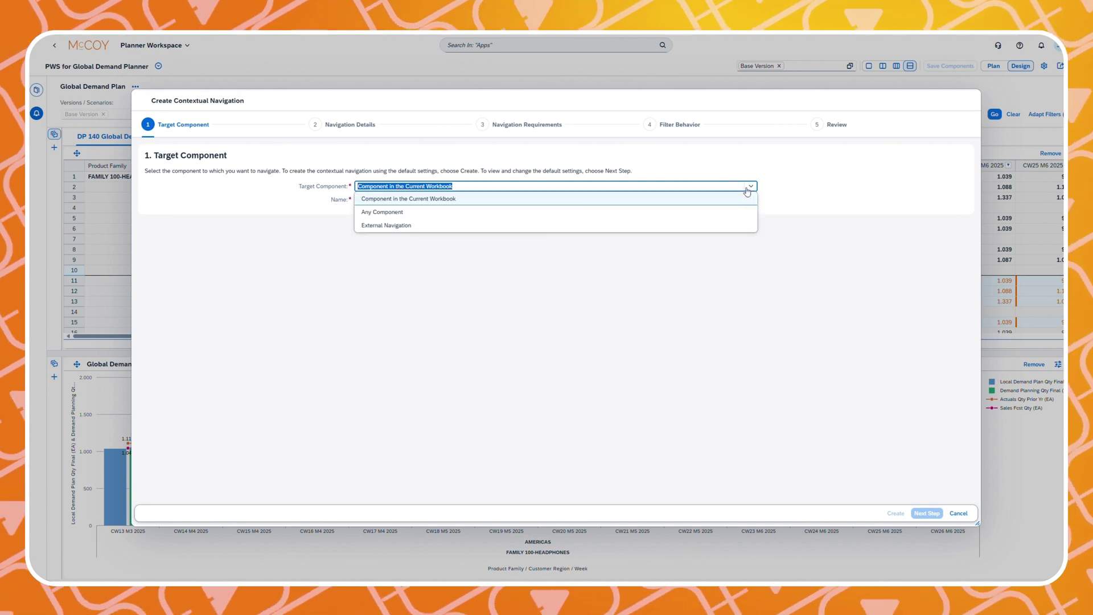
click(515, 213)
click(669, 197)
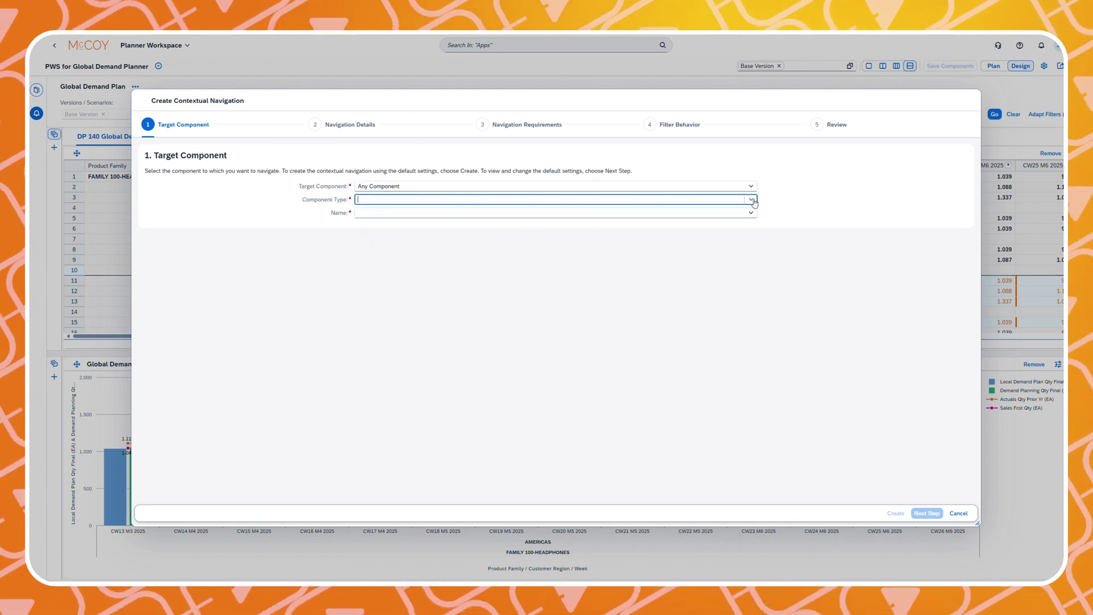
click(648, 225)
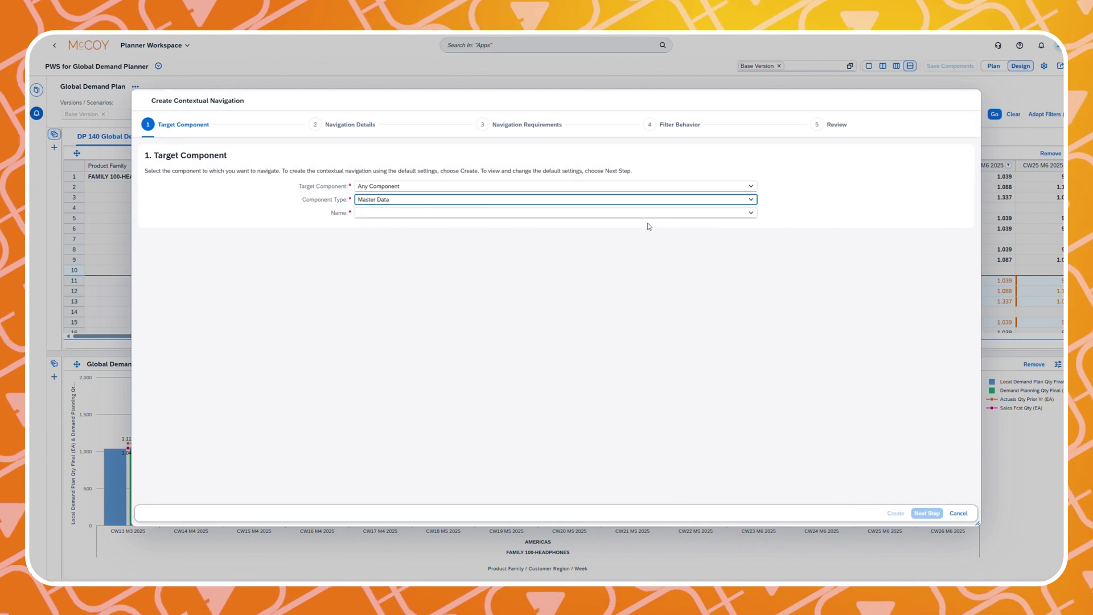
click(749, 187)
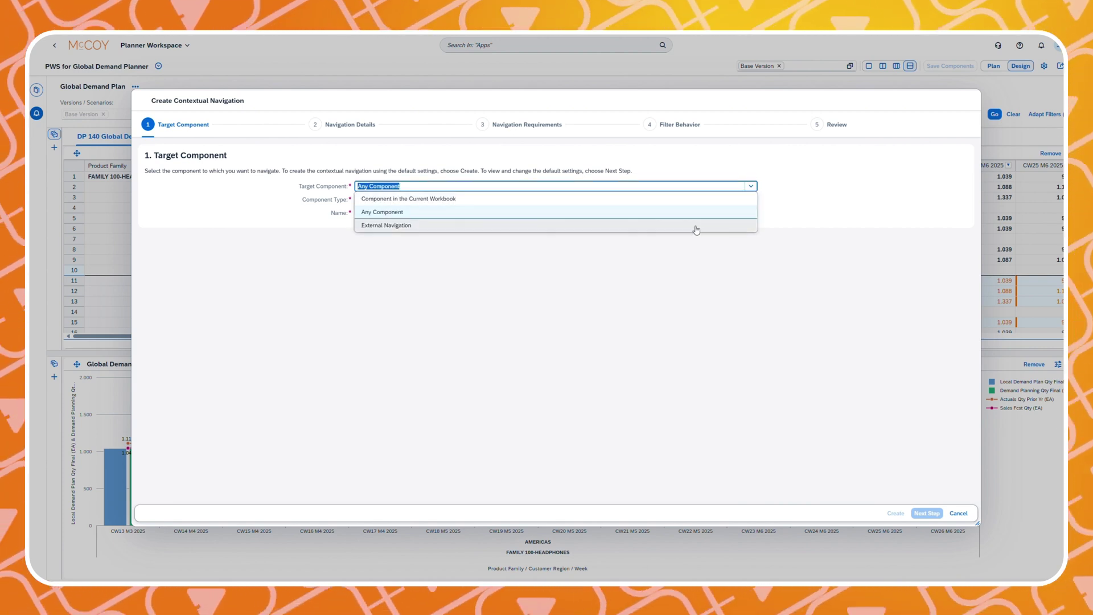
click(751, 188)
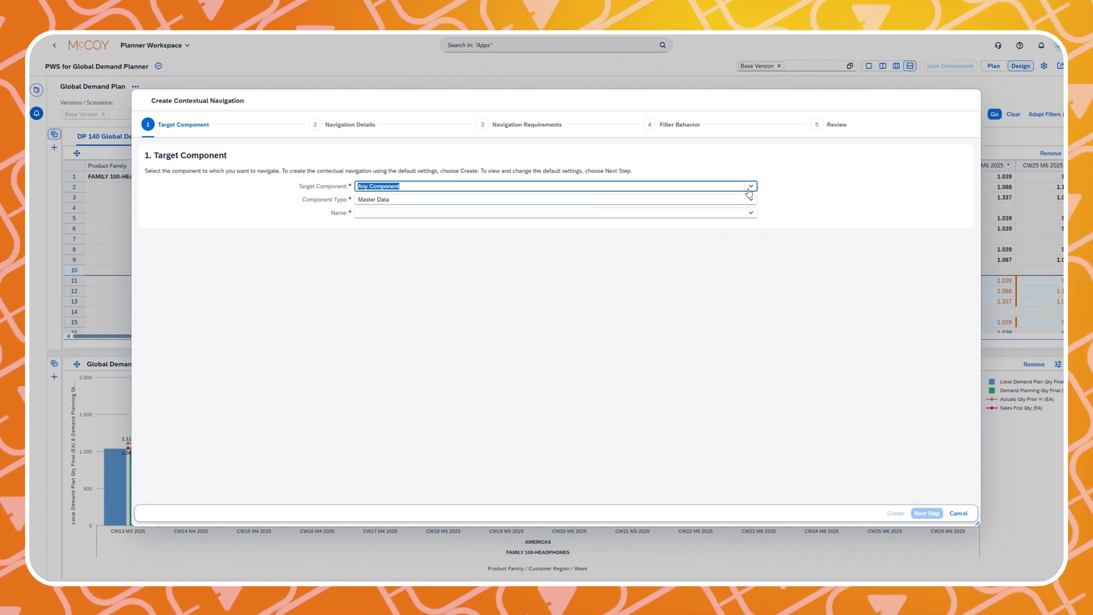
click(750, 214)
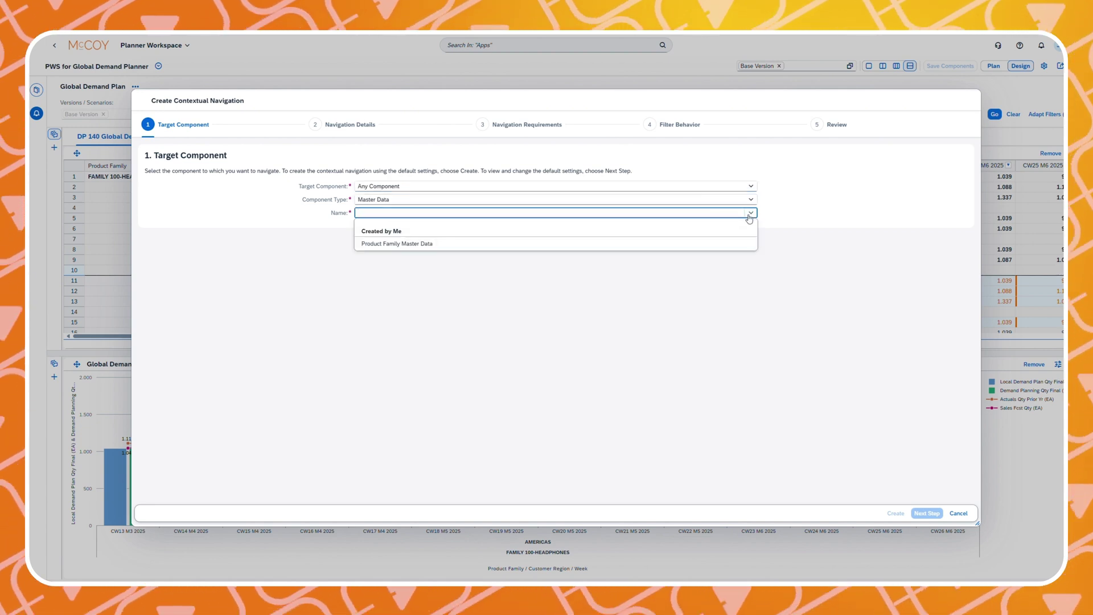
click(401, 248)
click(926, 513)
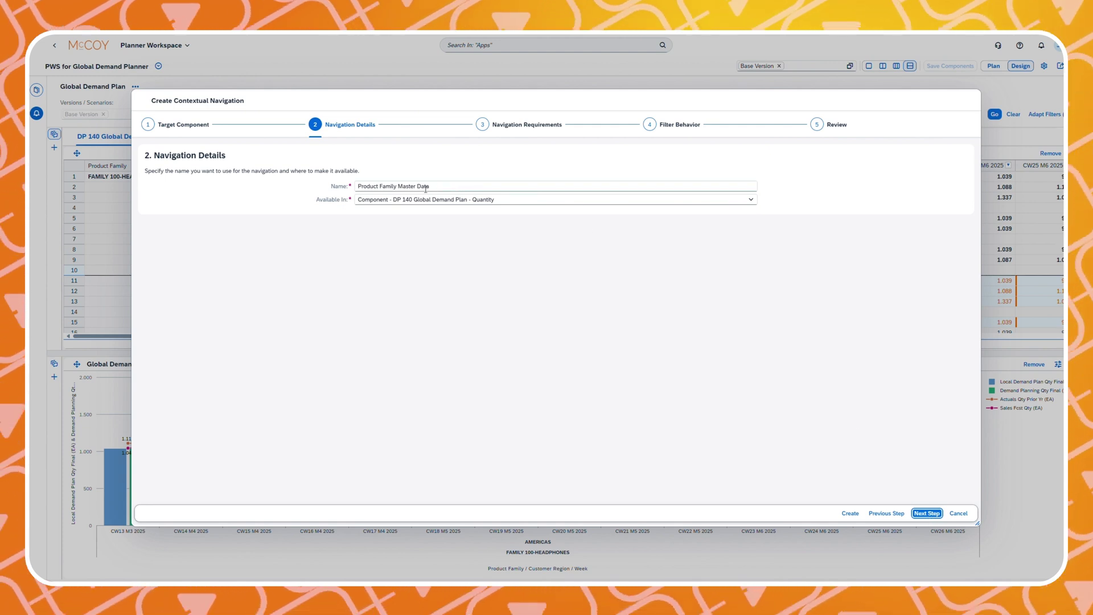
Keep the name Product Family Master Data, accept default requirements and filter behavior, and create it
click(454, 186)
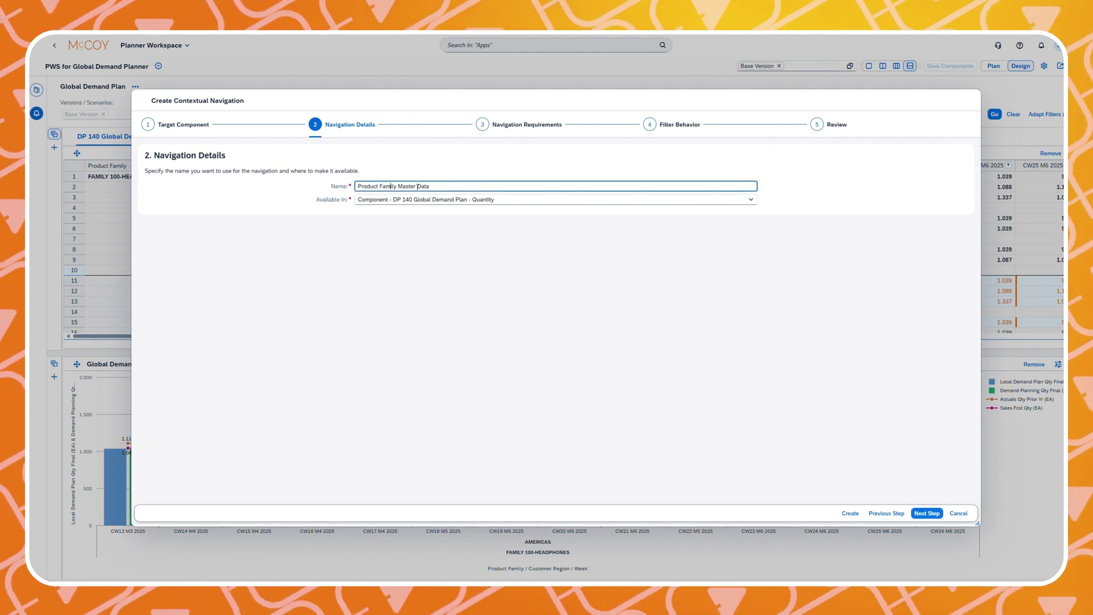
drag(425, 186, 356, 186)
click(452, 188)
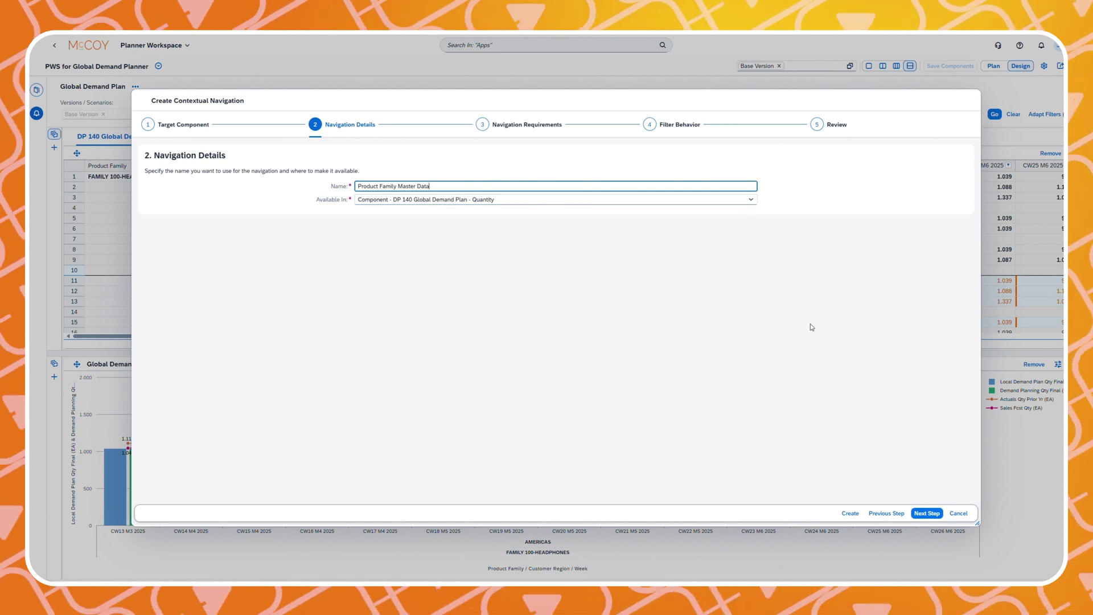
click(926, 513)
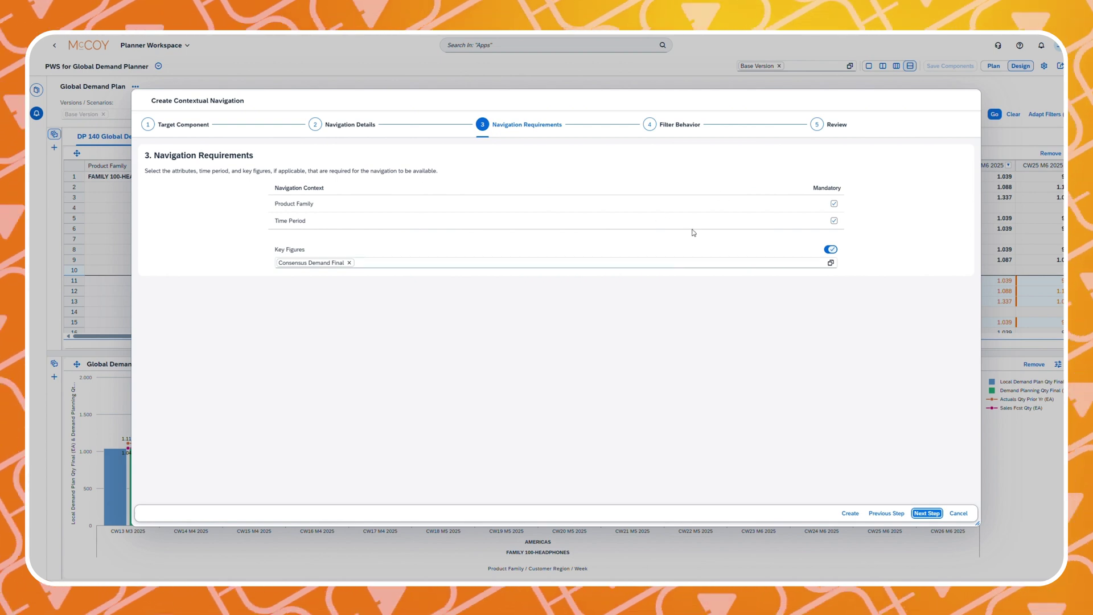
click(925, 513)
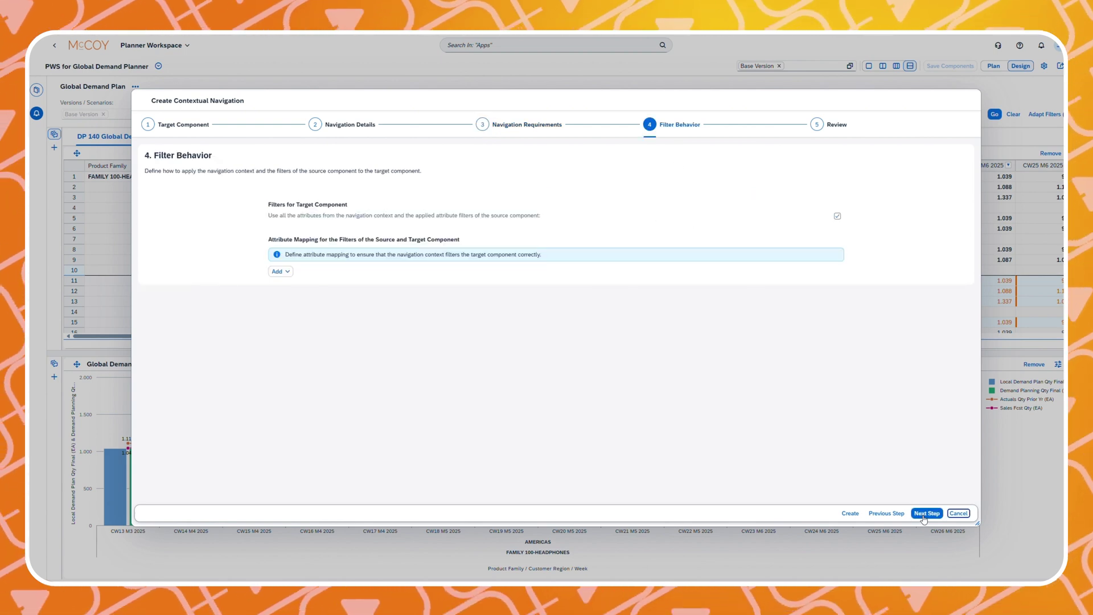
click(858, 514)
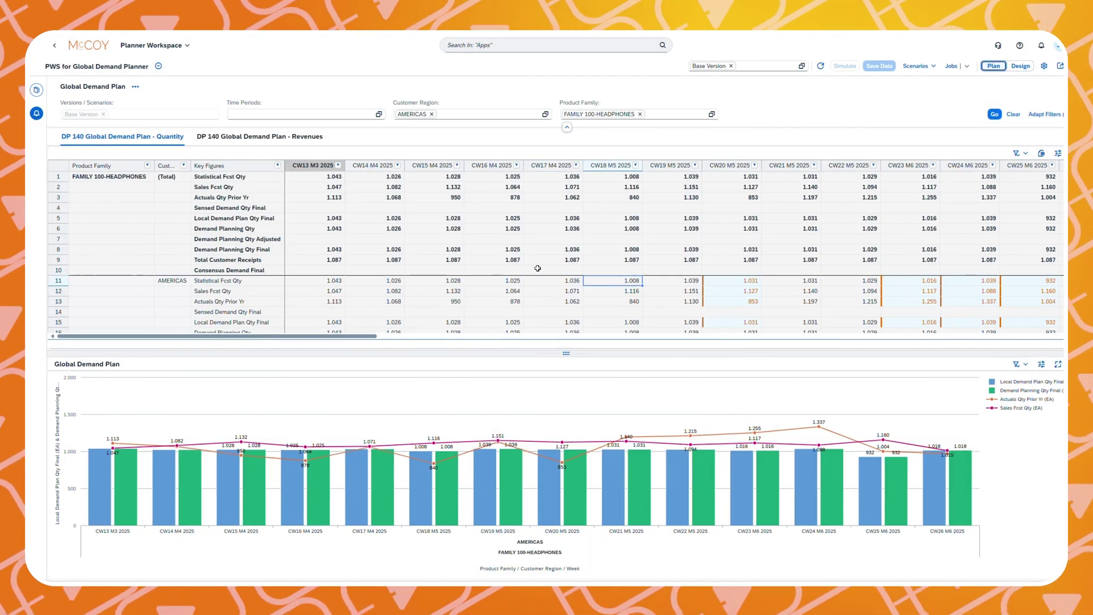
Launch Product Family Master Data from the row 10 CW17 Consensus Demand Final cell's context menu
right_click(538, 268)
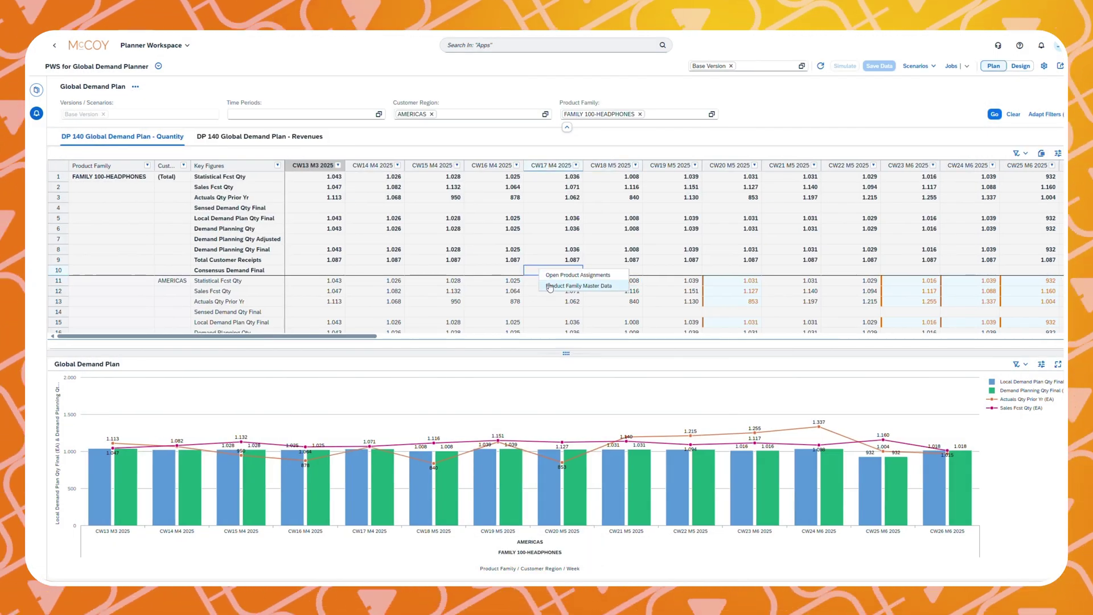
click(555, 285)
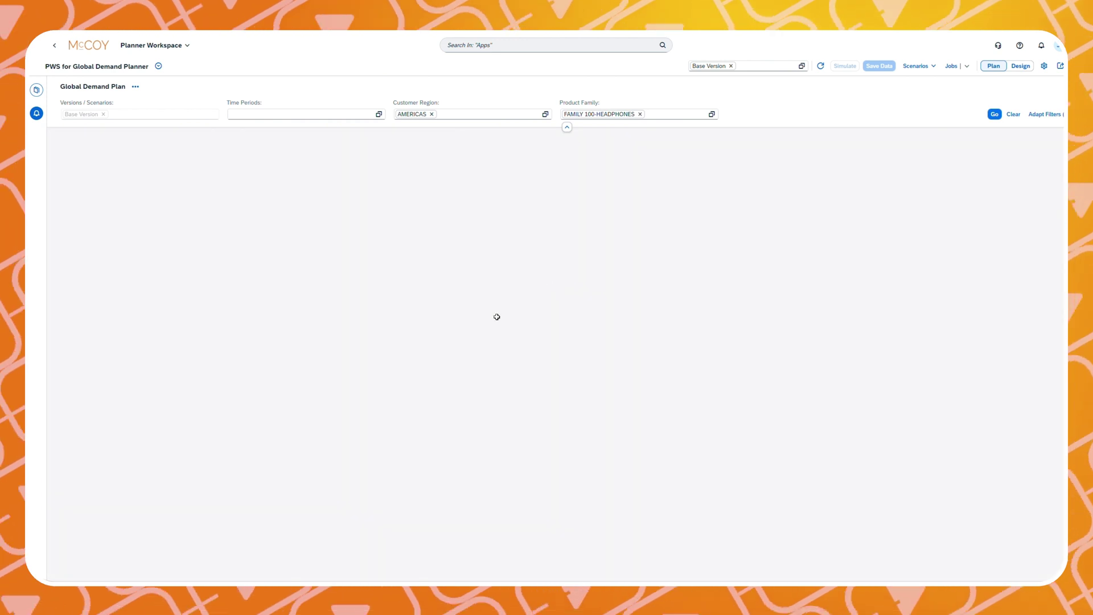